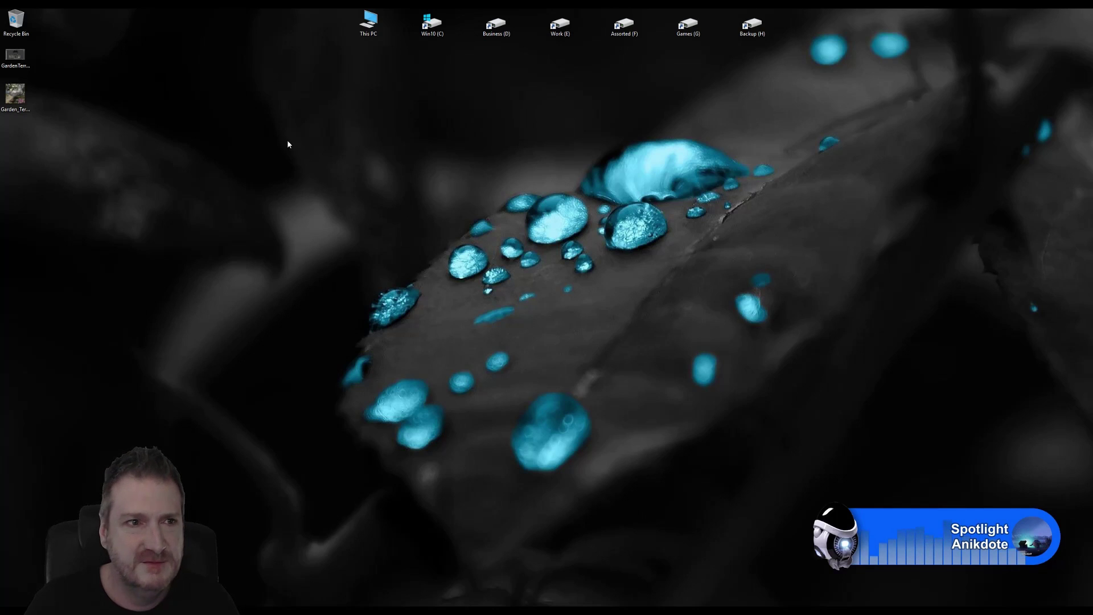
Open the garden terrace model image from the desktop to examine it, and close the viewer
{"action": "double_click", "coordinate": [13, 58]}
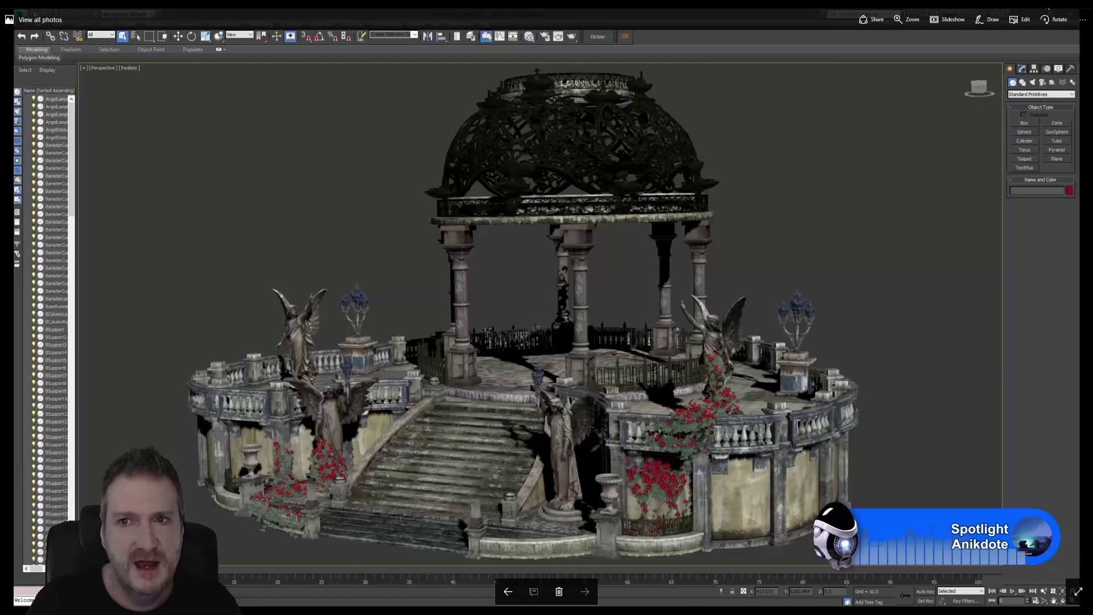
{"action": "left_click", "coordinate": [1048, 8]}
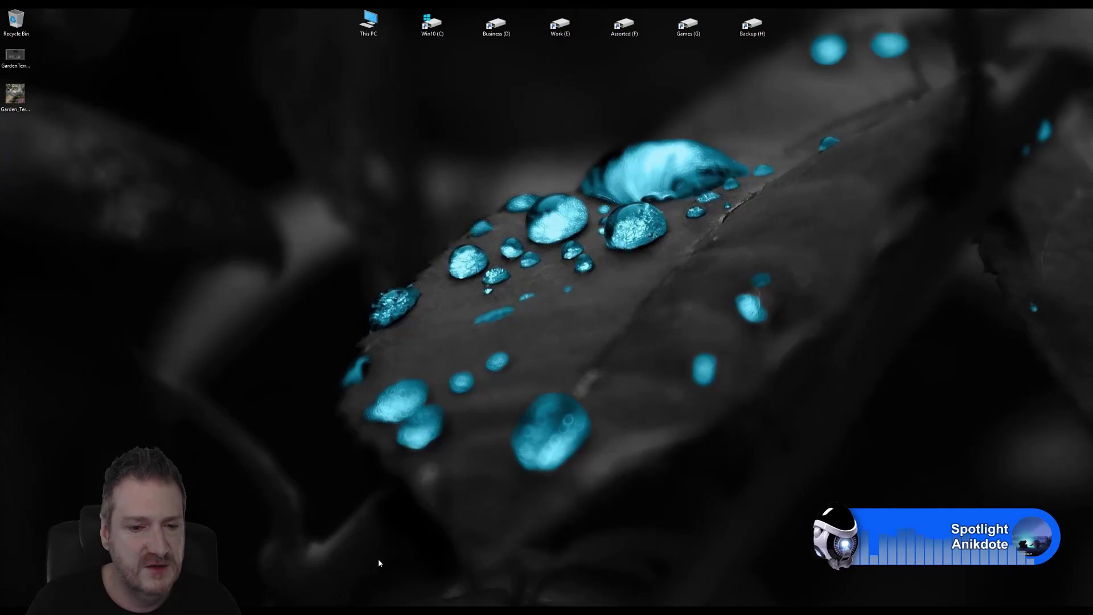
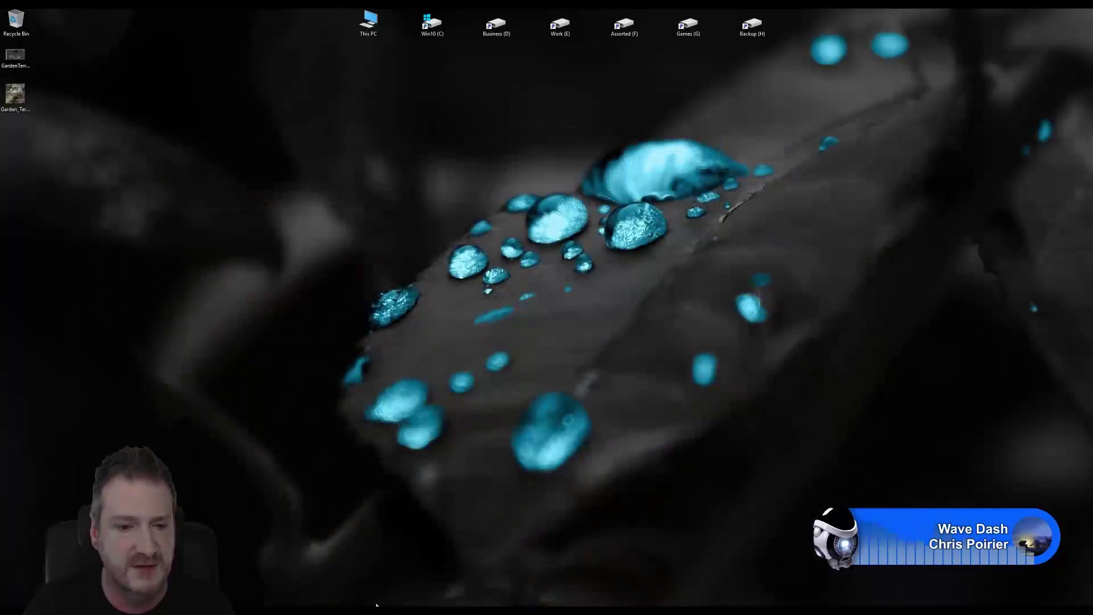
Switch to 3ds Max and create a rectangular plane centred in the Top viewport
{"action": "left_click", "coordinate": [379, 604]}
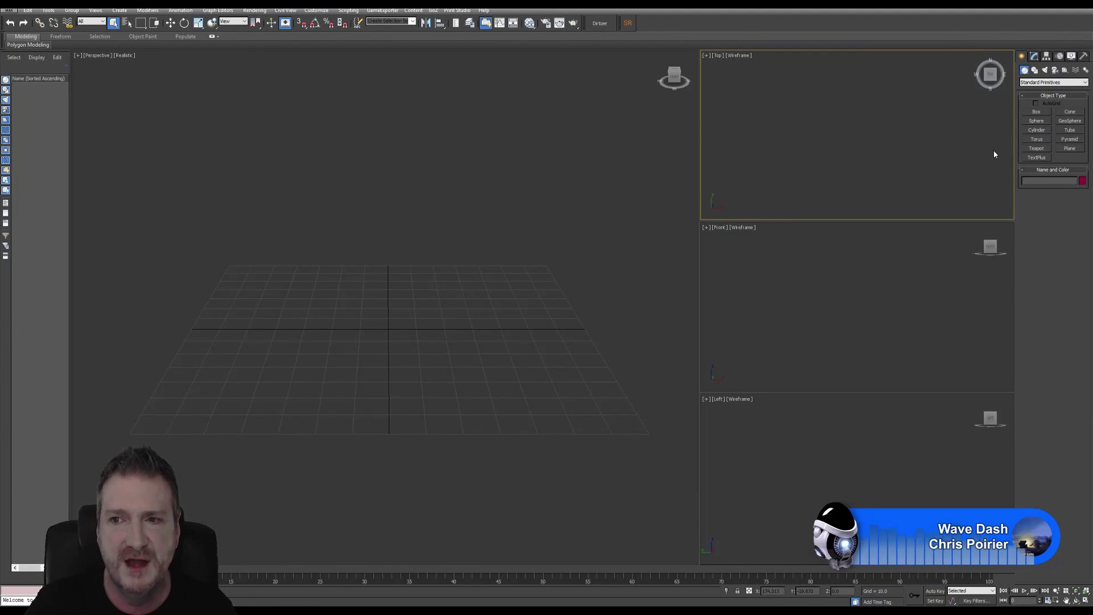
{"action": "left_click", "coordinate": [1070, 149]}
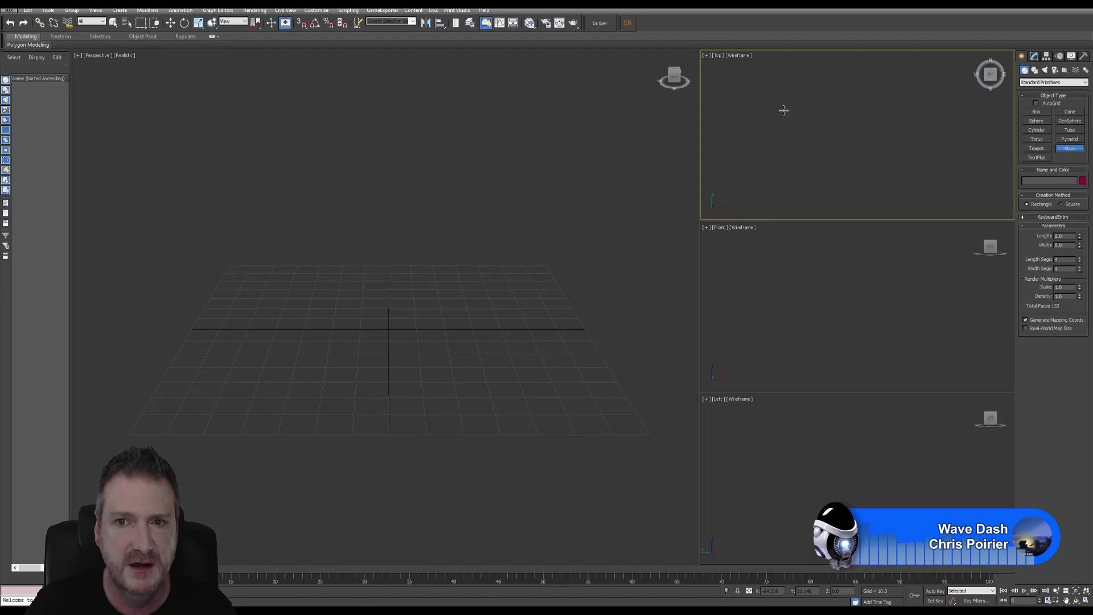
{"action": "left_click_drag", "start_coordinate": [774, 87], "coordinate": [923, 175]}
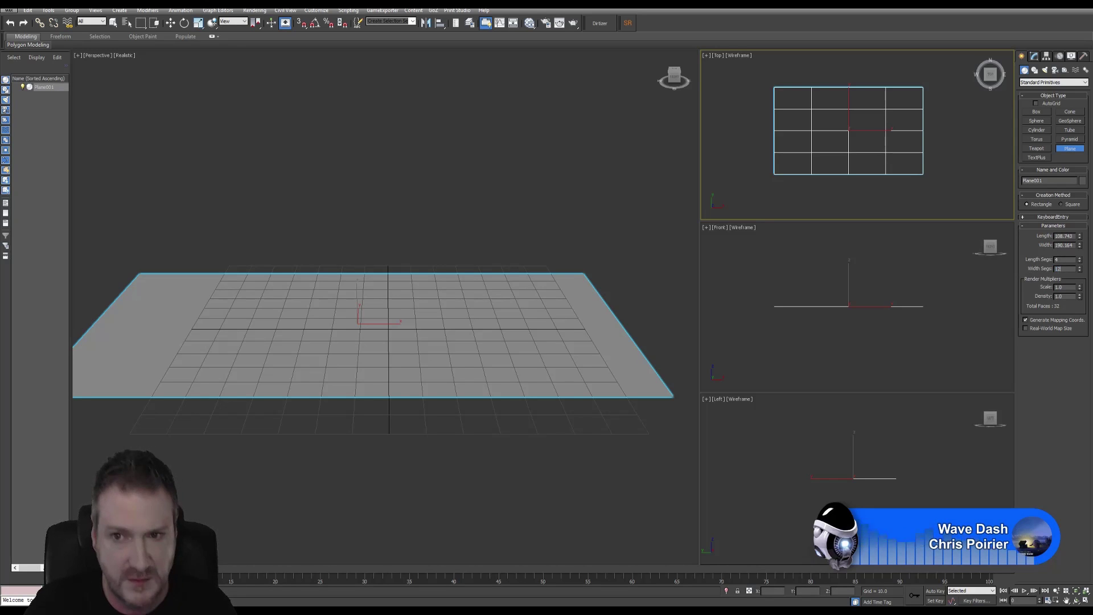
Set the plane's width segments to 12, and raise them to 24
{"action": "type", "text": "12"}
{"action": "key", "text": "Return"}
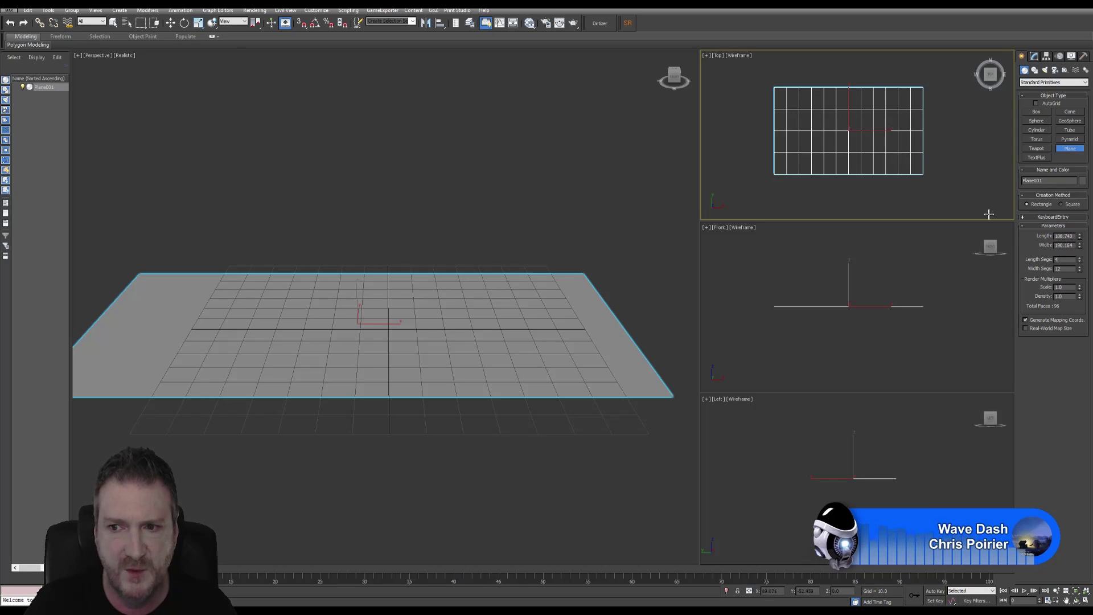
{"action": "type", "text": "24"}
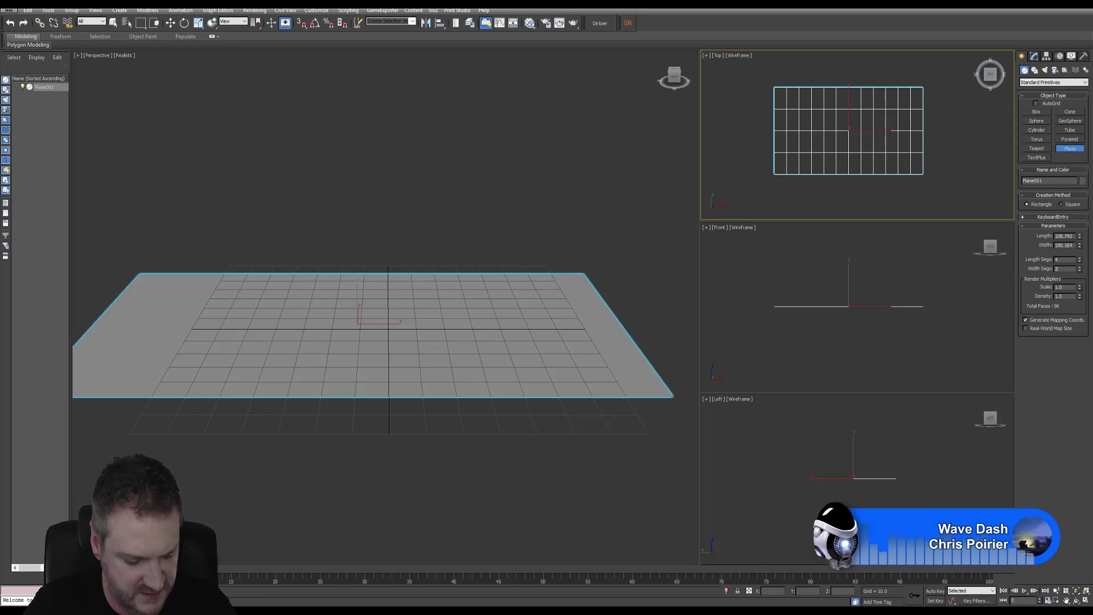
{"action": "key", "text": "Return"}
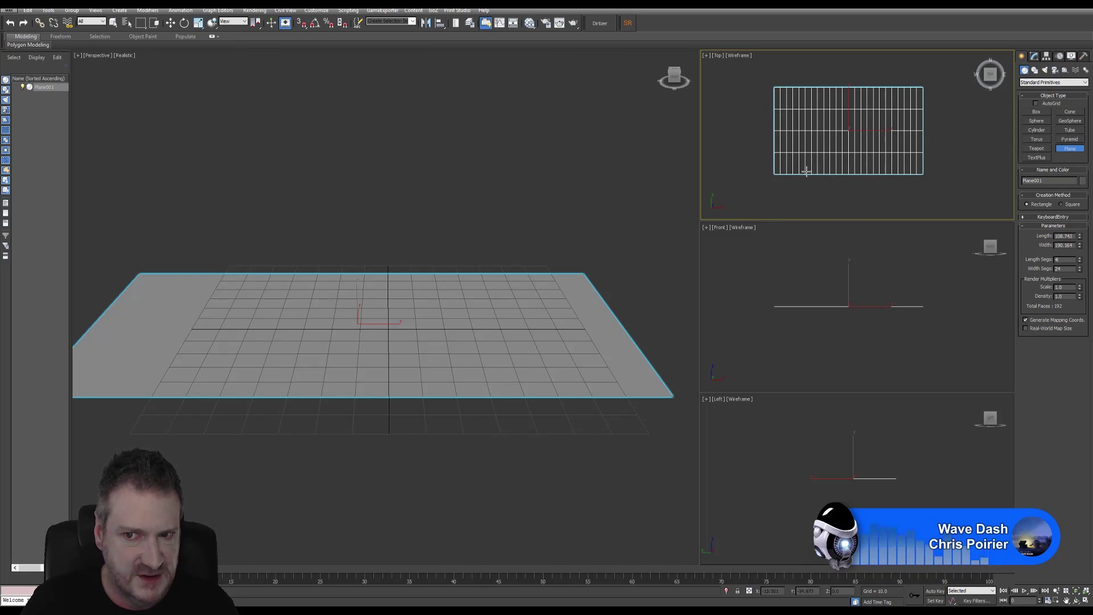
Switch to the Chosen folder in File Explorer and view the background images Image2_Back.jpg and Image3_Back_Chosen.jpg
{"action": "mouse_move", "coordinate": [254, 586]}
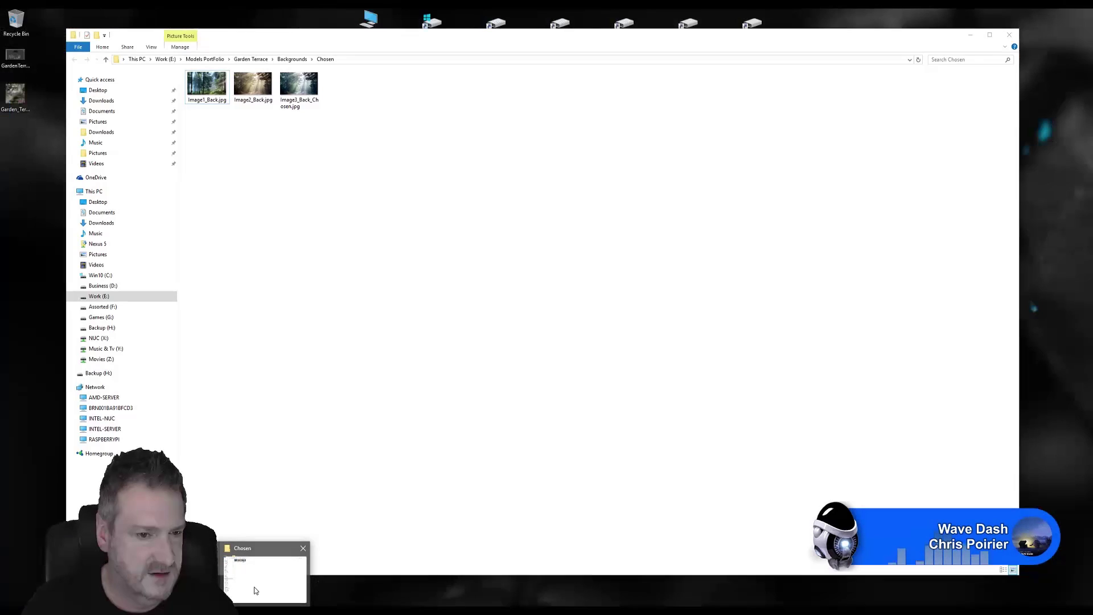
{"action": "left_click", "coordinate": [254, 587]}
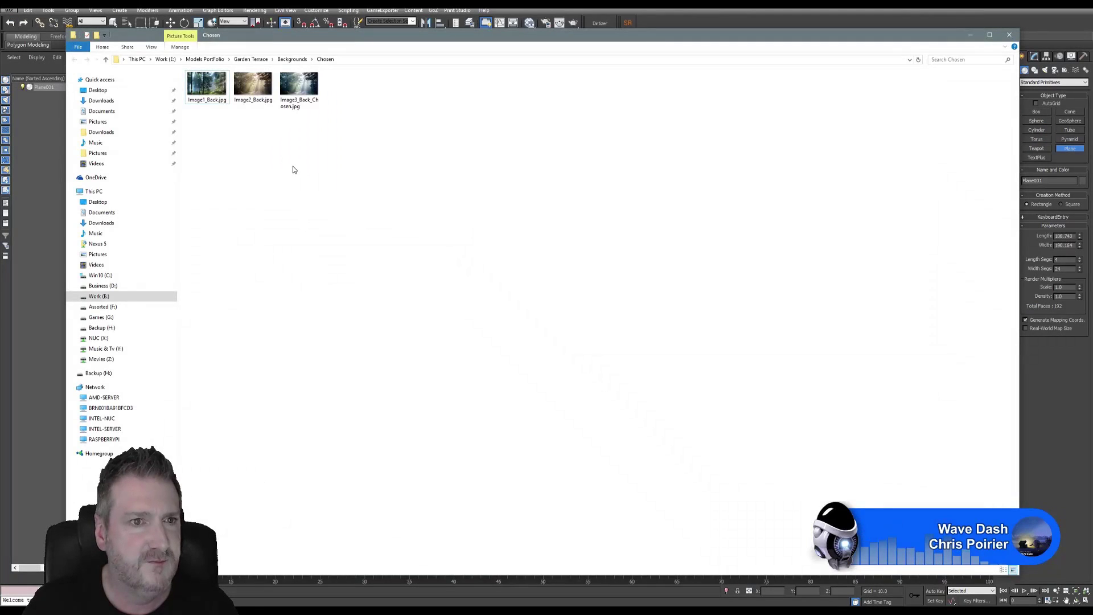
{"action": "left_click", "coordinate": [258, 85]}
{"action": "double_click", "coordinate": [258, 85]}
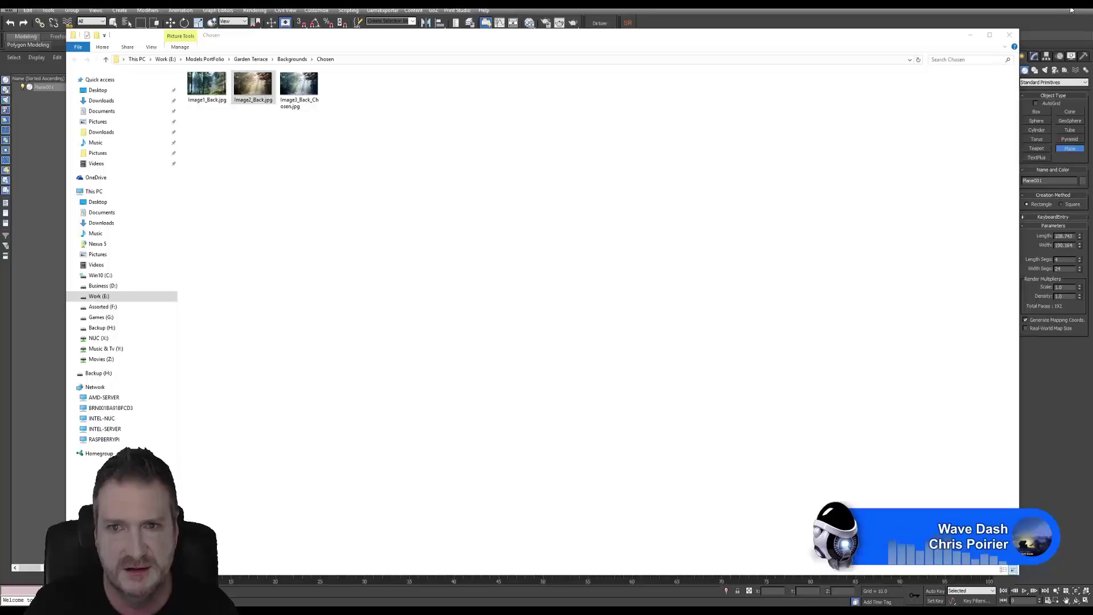
{"action": "left_click", "coordinate": [1077, 15]}
{"action": "double_click", "coordinate": [299, 85]}
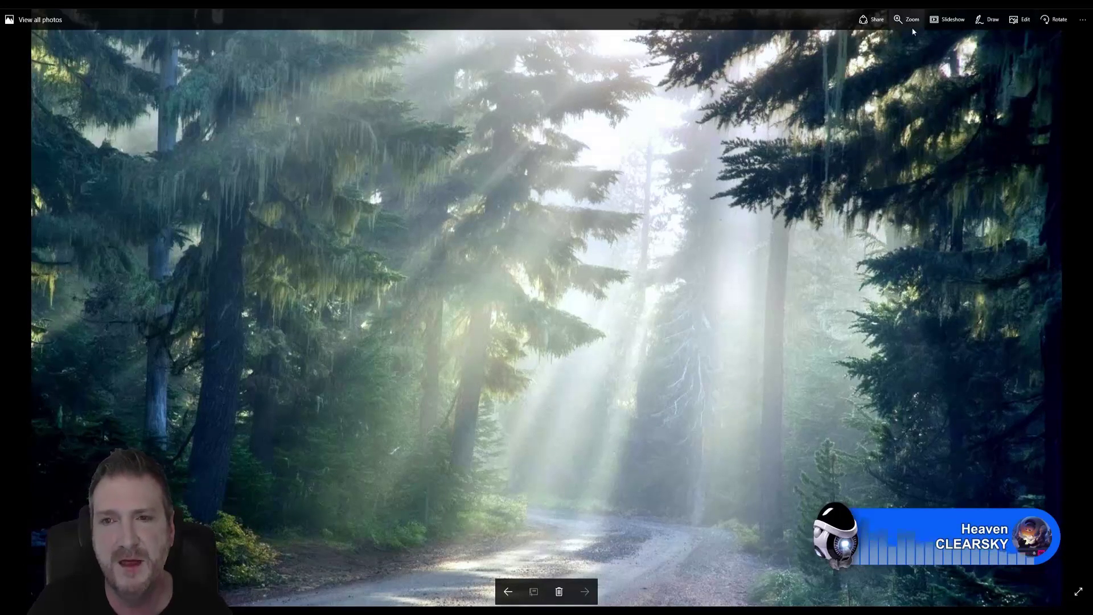
{"action": "key", "text": "alt+F4"}
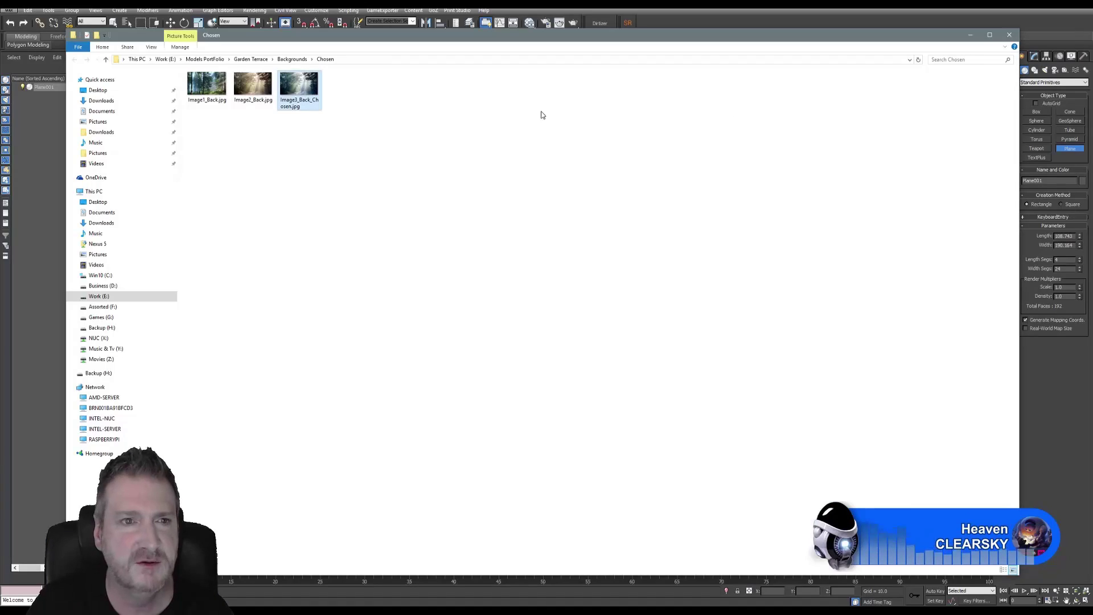
Browse up to Models PortFolio, reopen Garden Terrace's Backgrounds folder, and display its files as extra large icons
{"action": "left_click", "coordinate": [280, 60]}
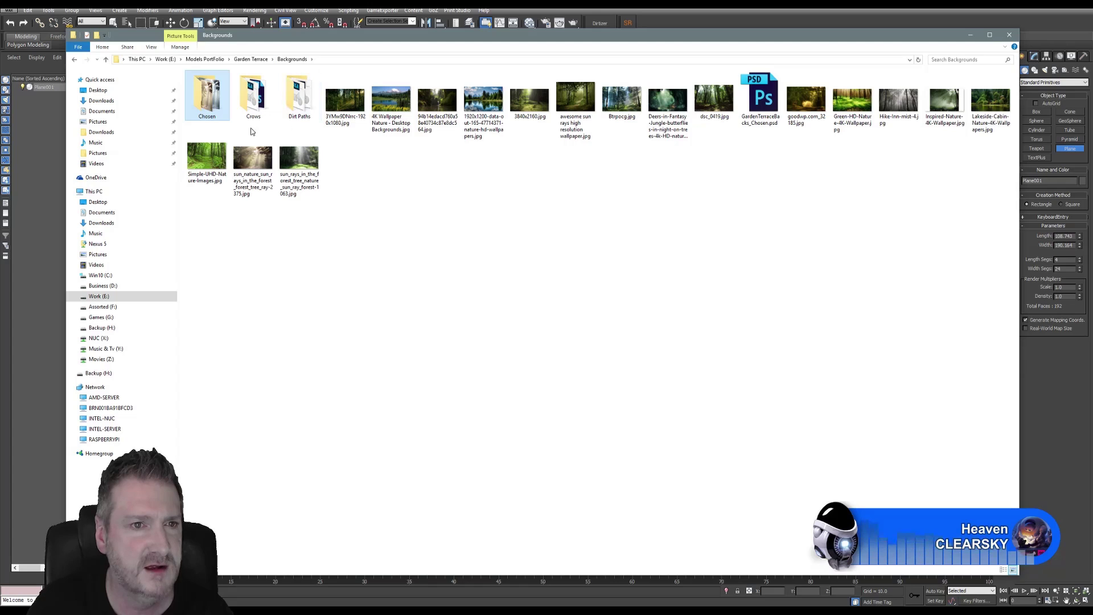
{"action": "left_click", "coordinate": [259, 60]}
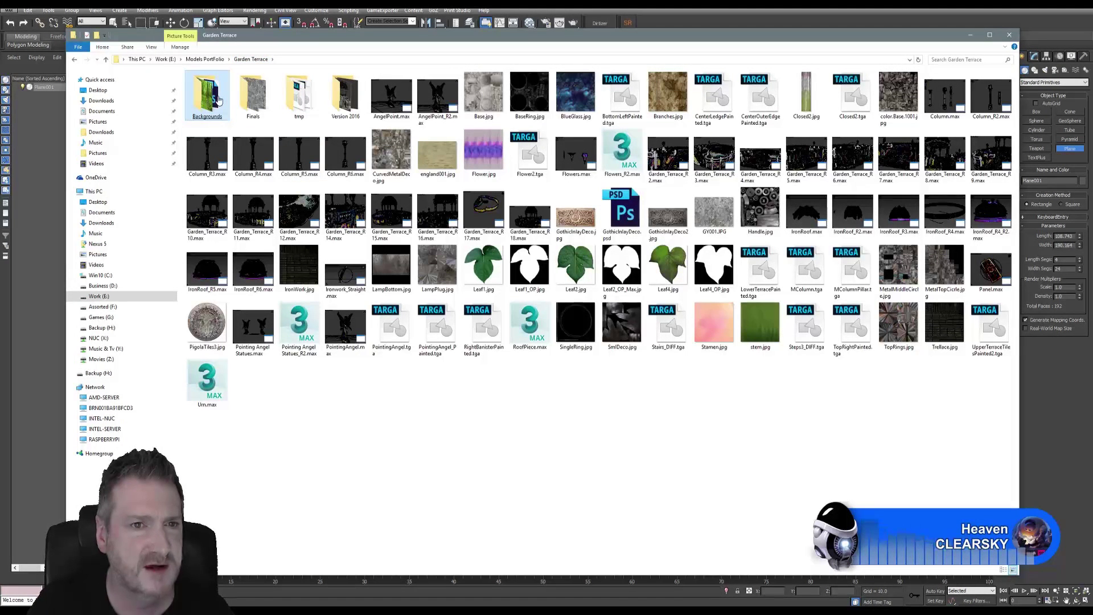
{"action": "left_click", "coordinate": [221, 62]}
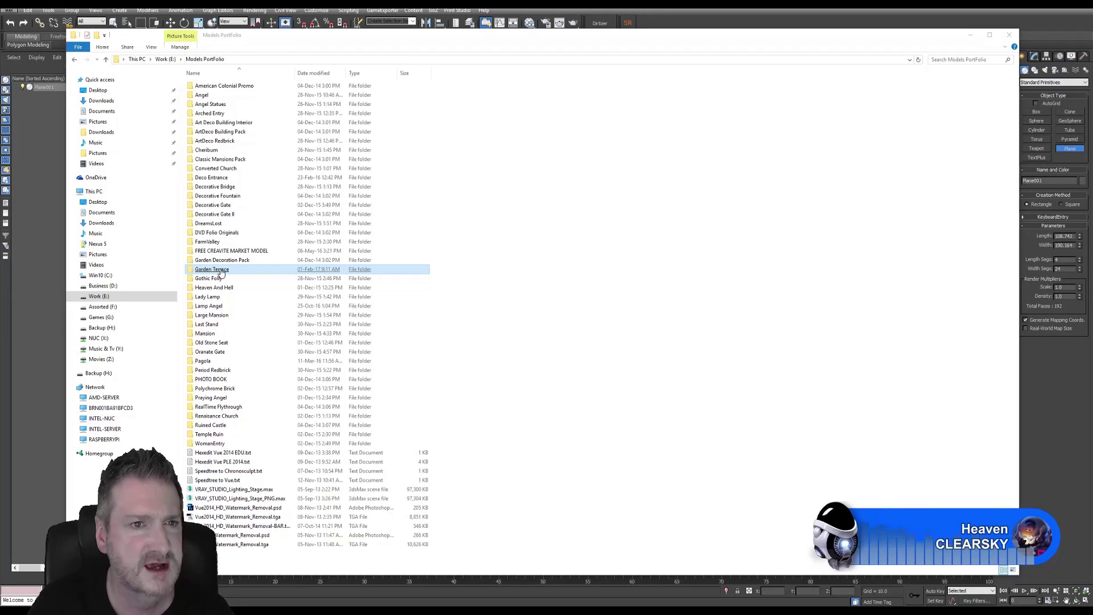
{"action": "double_click", "coordinate": [221, 271]}
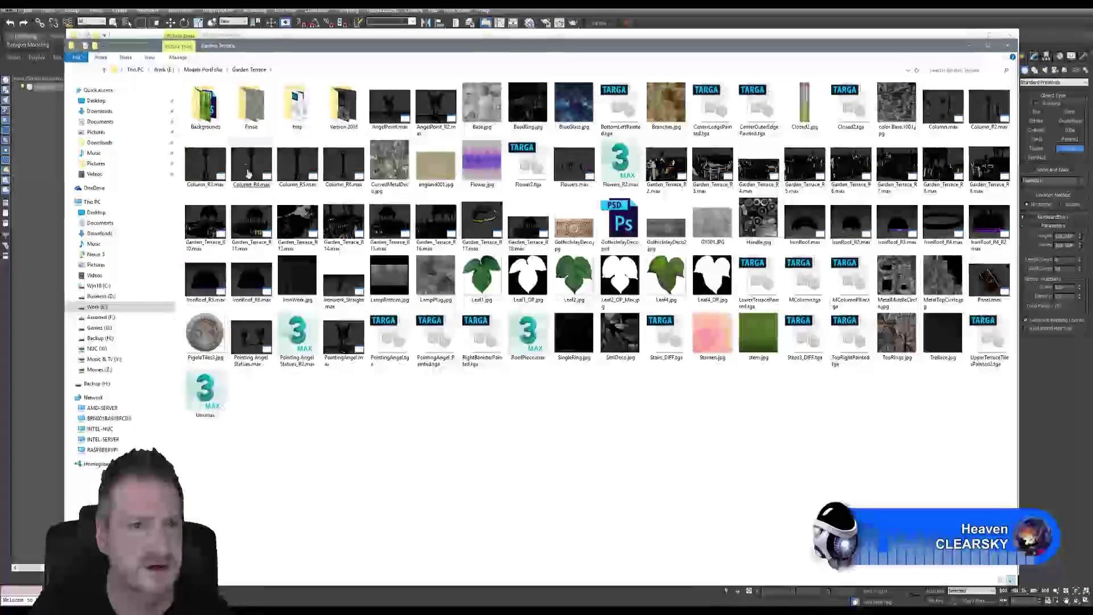
{"action": "double_click", "coordinate": [218, 111]}
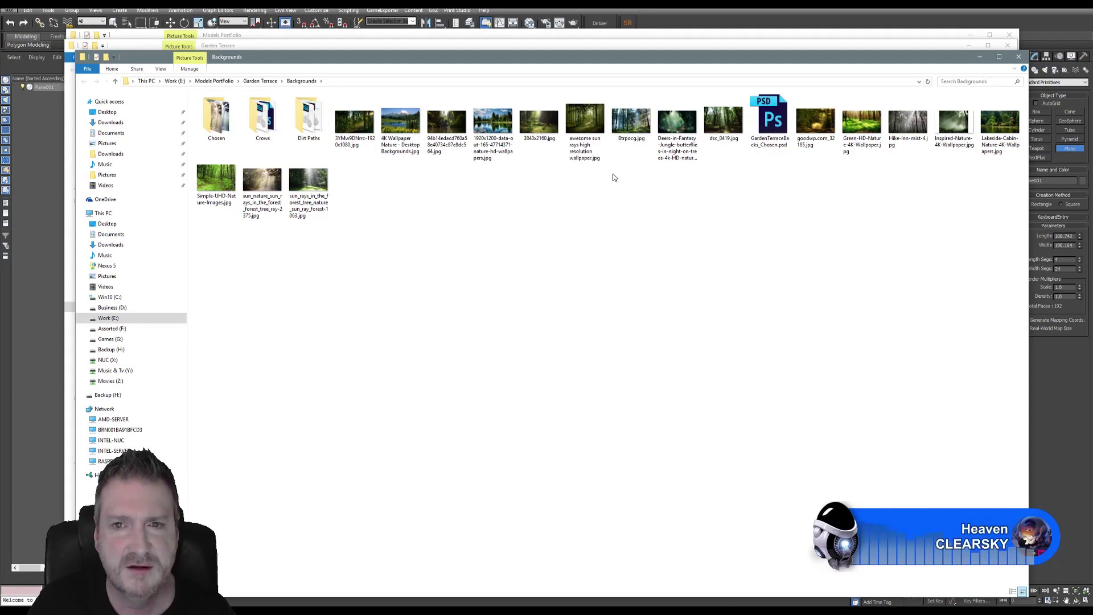
{"action": "left_click", "coordinate": [161, 69]}
{"action": "left_click", "coordinate": [211, 78]}
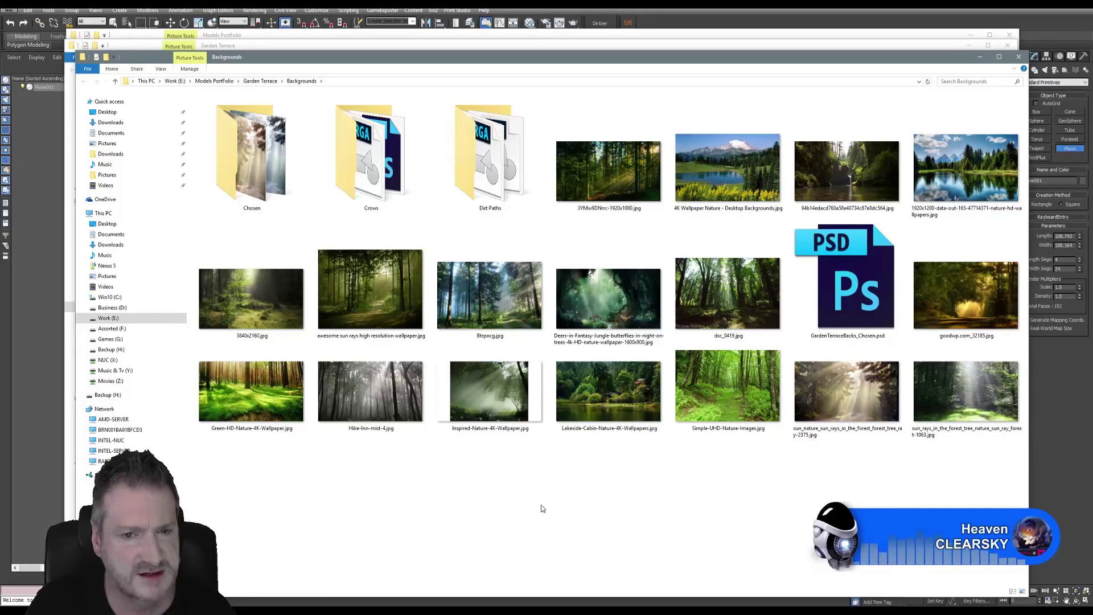
View Inspired-Nature-4K-Wallpaper.jpg and 4K Wallpaper Nature - Desktop Backgrounds.jpg to compare them as possible backgrounds
{"action": "left_click", "coordinate": [507, 403]}
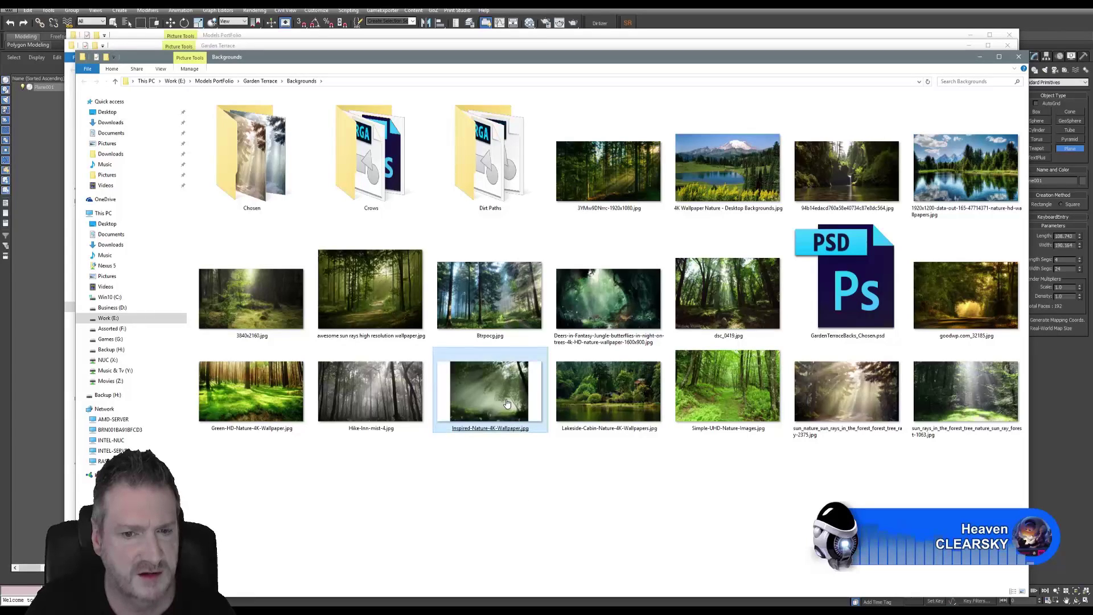
{"action": "double_click", "coordinate": [508, 403]}
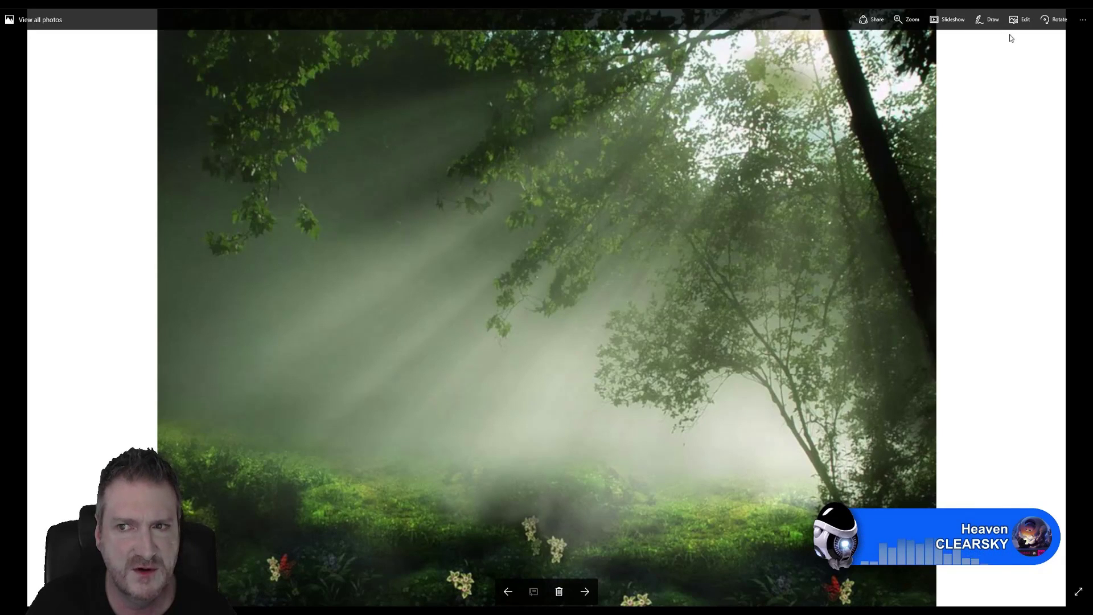
{"action": "key", "text": "alt+F4"}
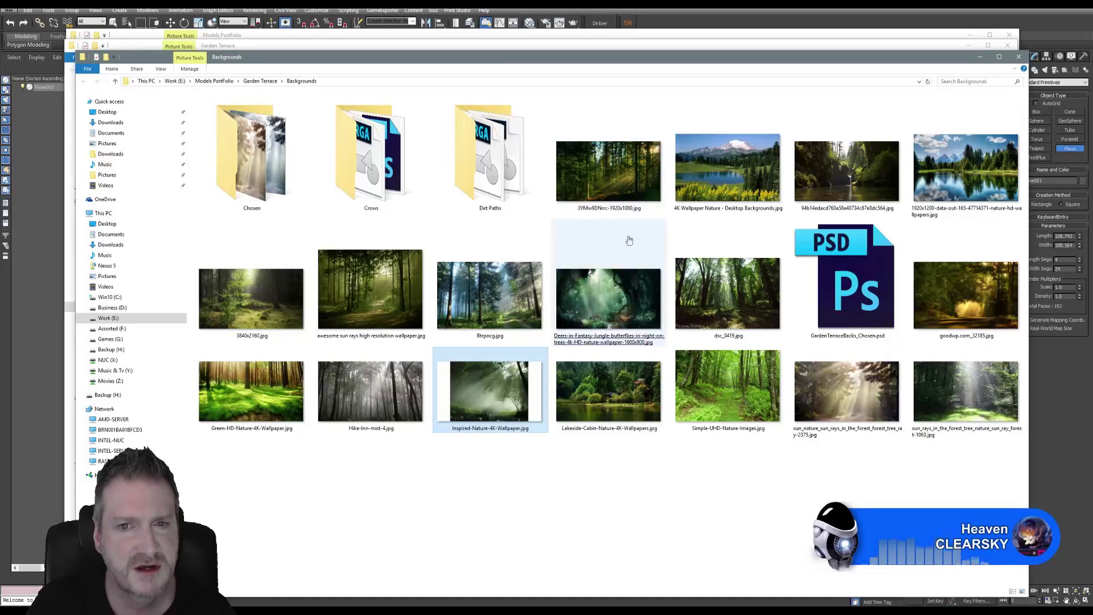
{"action": "double_click", "coordinate": [730, 190]}
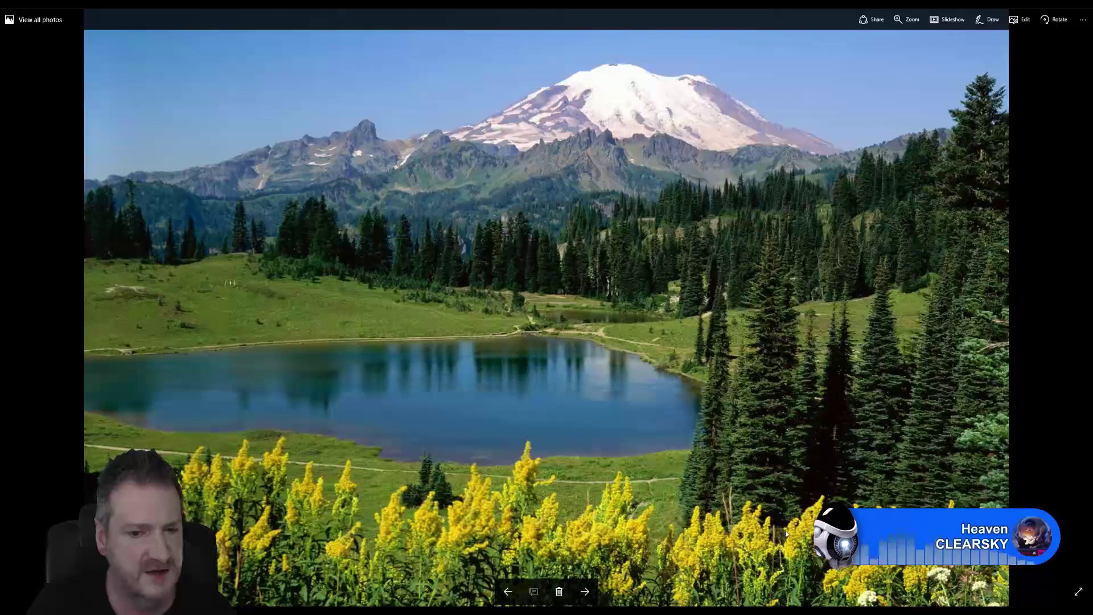
{"action": "left_click", "coordinate": [1081, 10]}
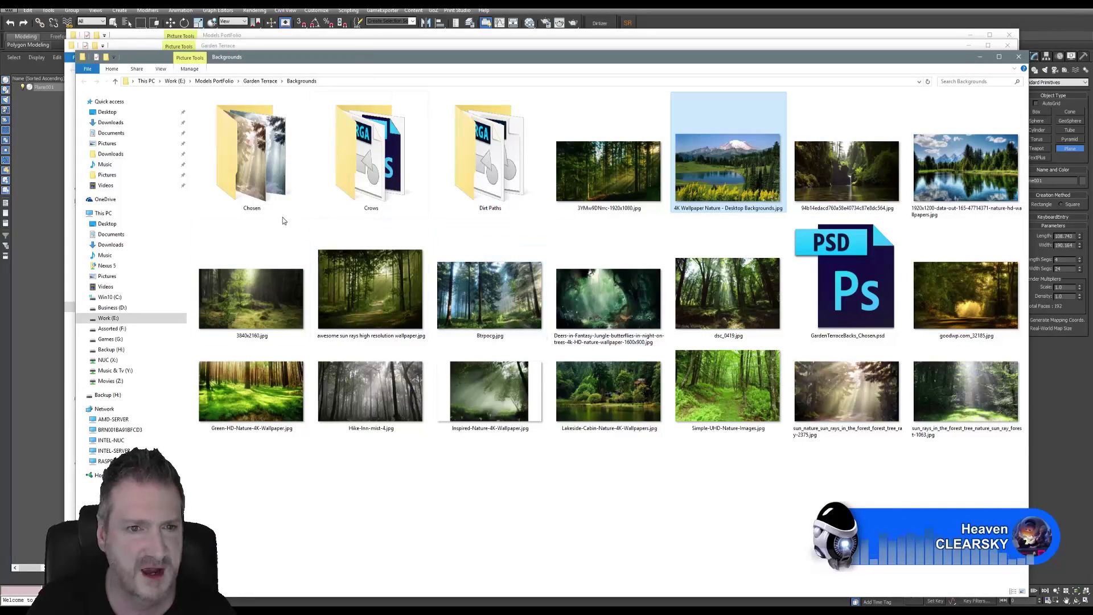
Open the Chosen folder and view Image3_Back_Chosen.jpg full size
{"action": "left_click", "coordinate": [248, 174]}
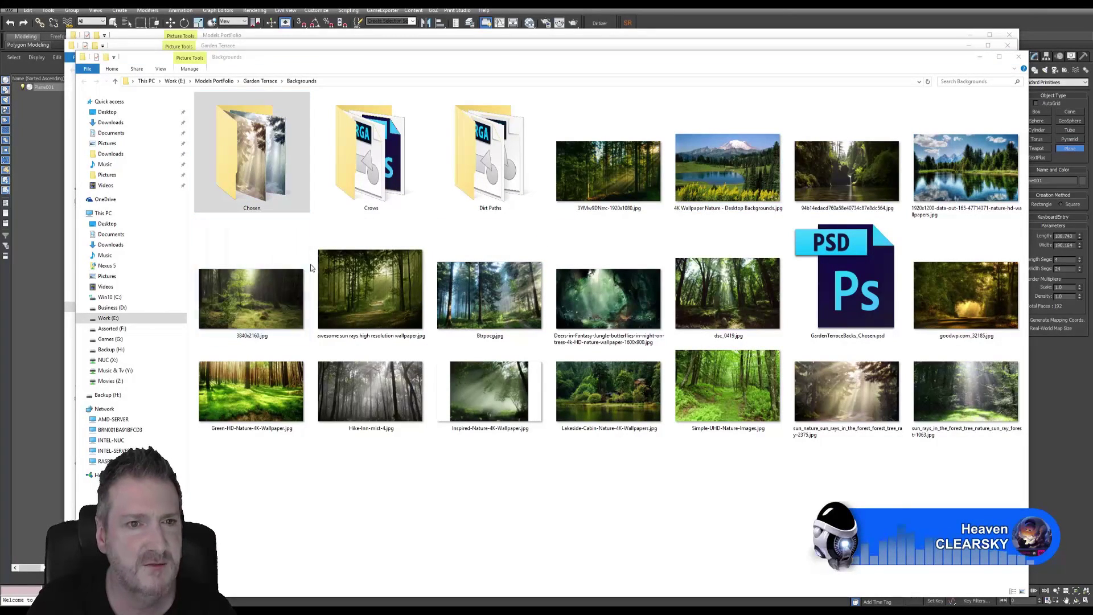
{"action": "double_click", "coordinate": [250, 171]}
{"action": "left_click", "coordinate": [319, 54]}
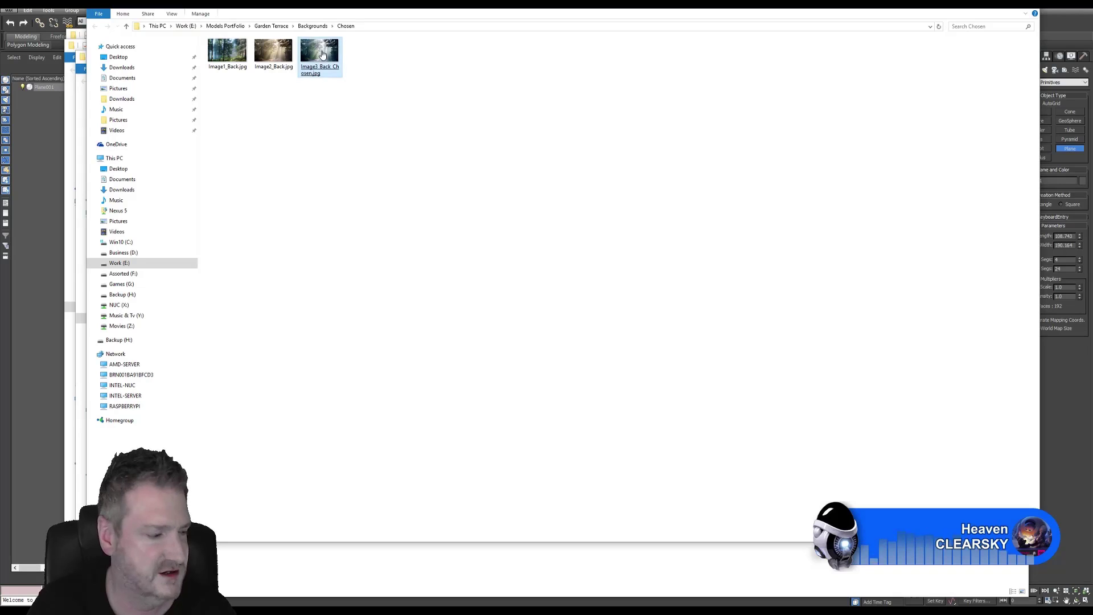
{"action": "key", "text": "Return"}
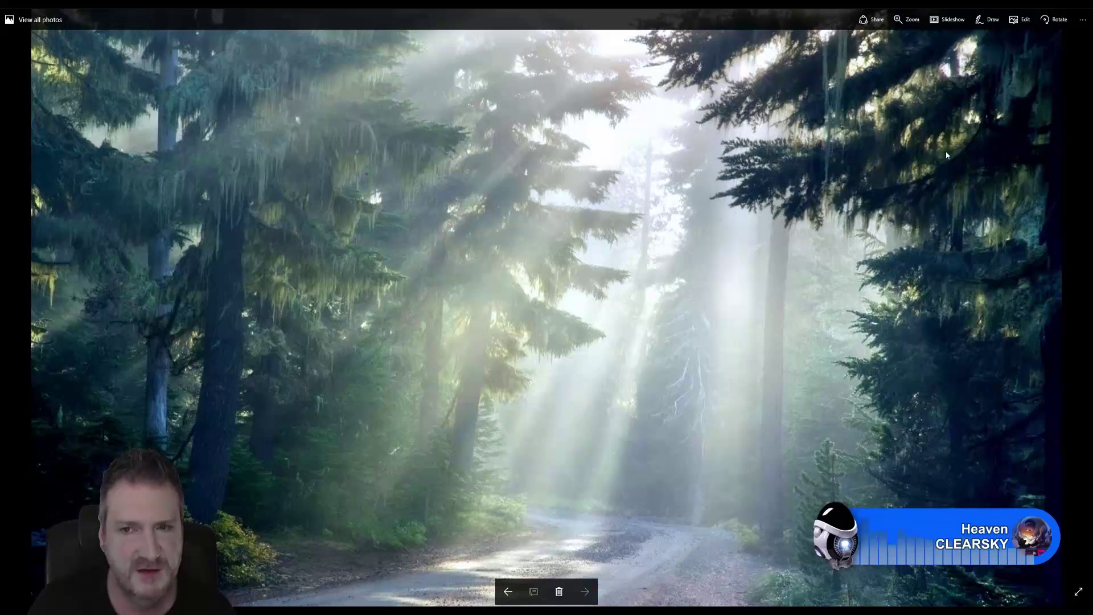
{"action": "key", "text": "alt+F4"}
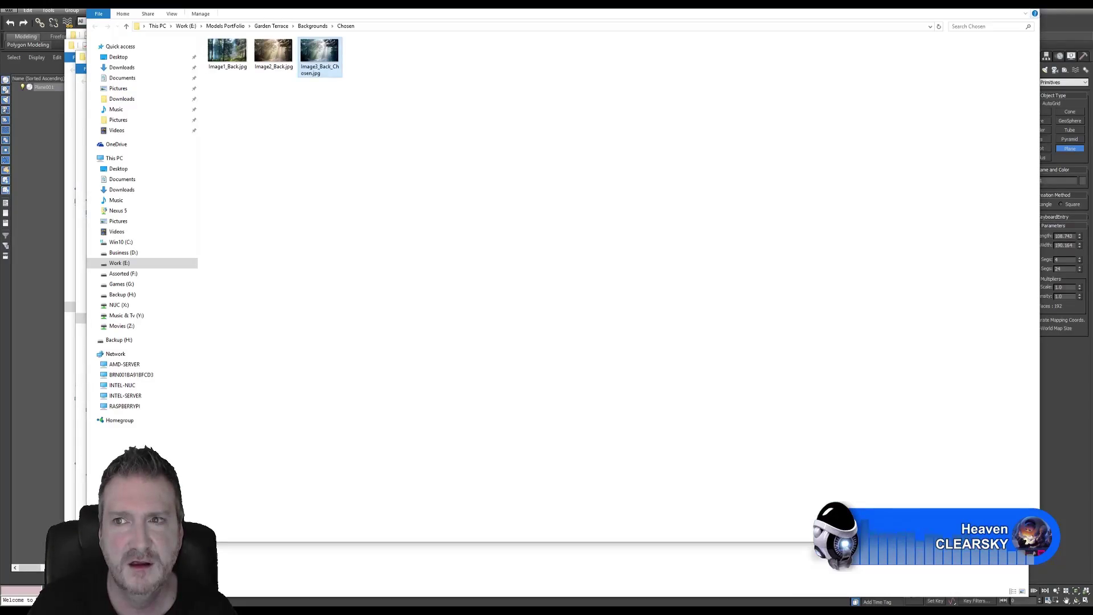
Close the open folder windows and return to the plane in 3ds Max
{"action": "key", "text": "alt+Up"}
{"action": "left_click", "coordinate": [1018, 56]}
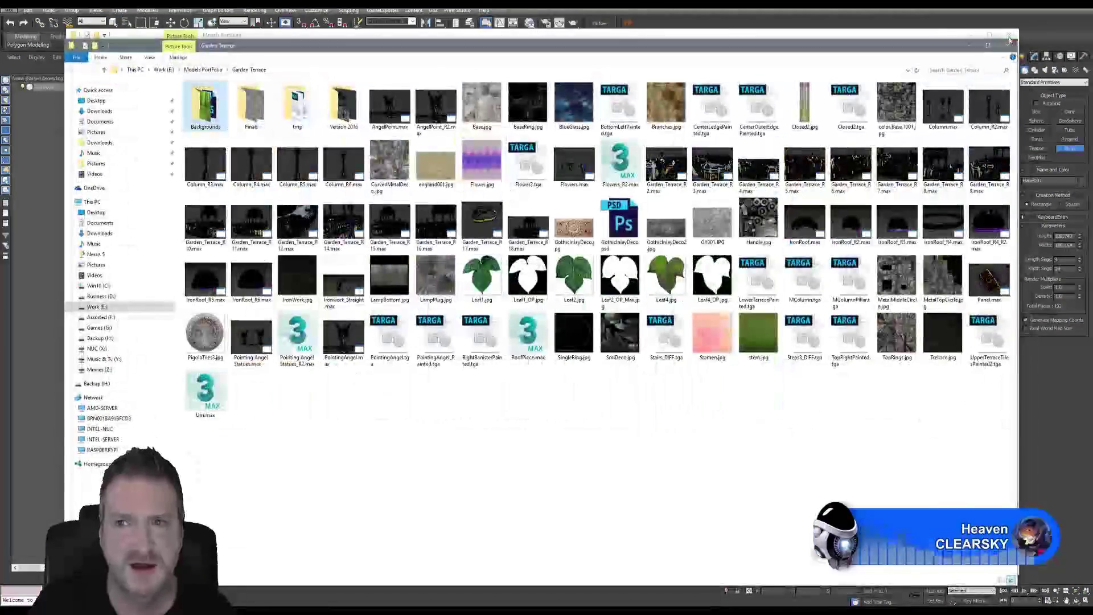
{"action": "left_click", "coordinate": [1008, 45]}
{"action": "left_click", "coordinate": [1008, 35]}
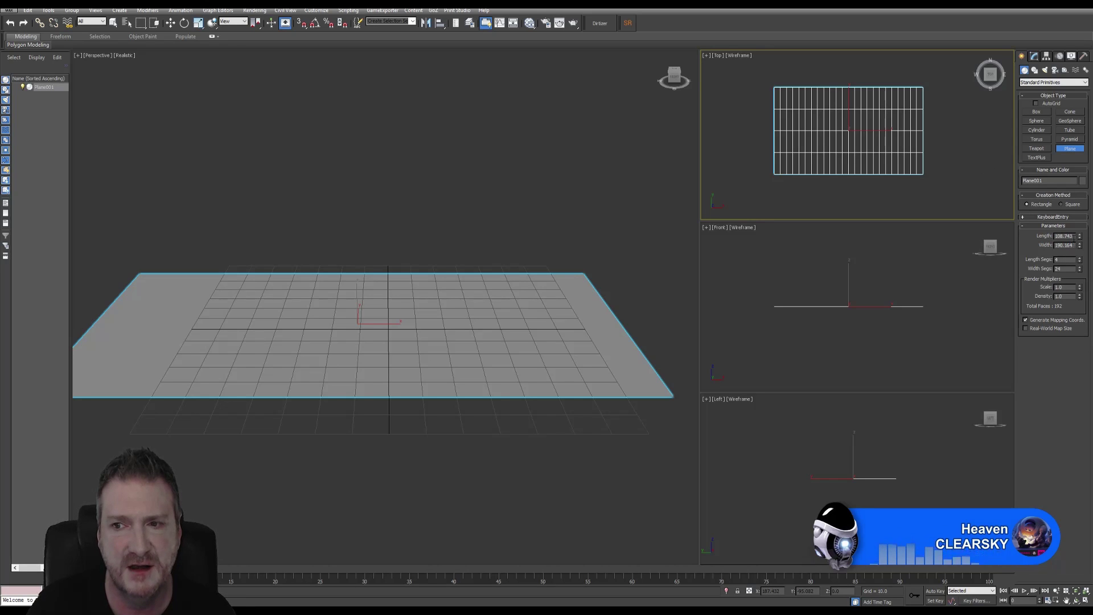
Set the plane's length to 1700 and its width to 3000, and frame the whole plane in the Perspective view
{"action": "double_click", "coordinate": [1064, 236]}
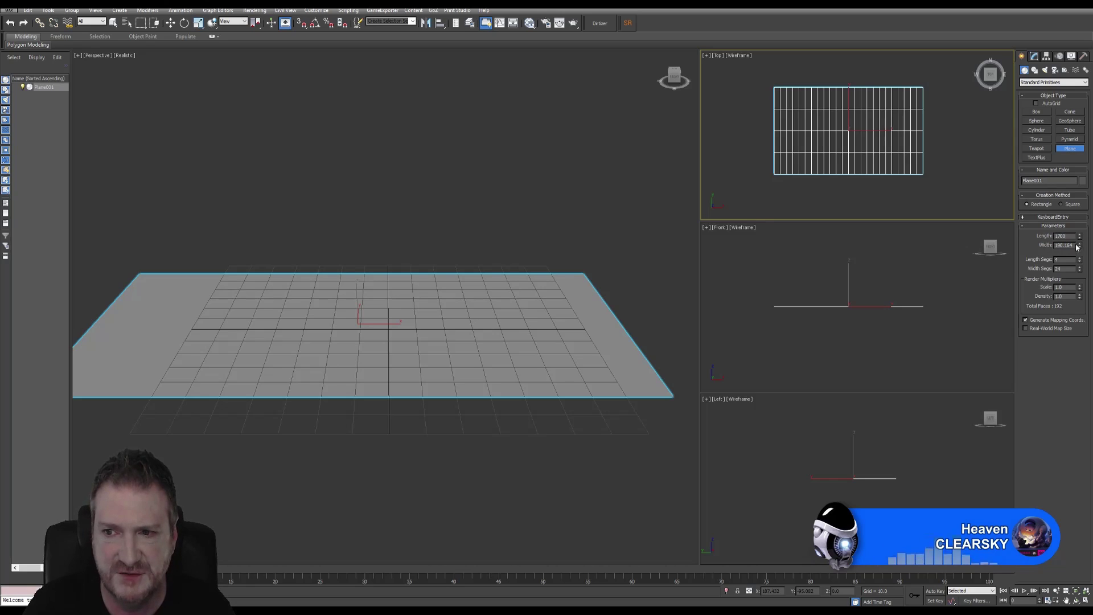
{"action": "key", "text": "Tab"}
{"action": "type", "text": "3"}
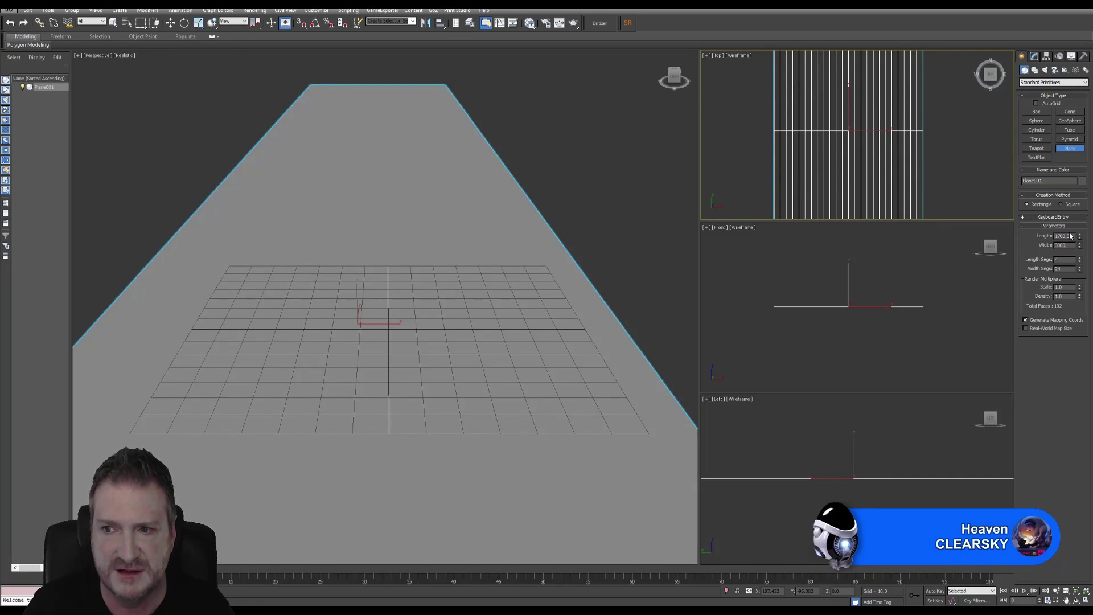
{"action": "type", "text": "000"}
{"action": "key", "text": "Return"}
{"action": "scroll", "coordinate": [476, 279], "scroll_direction": "down", "scroll_amount": 5}
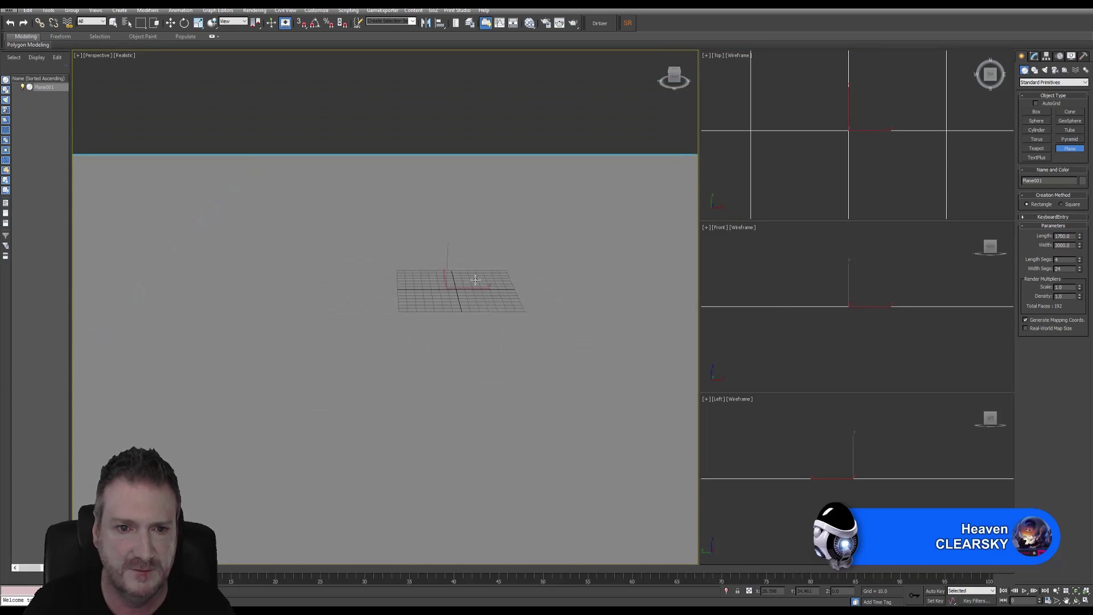
{"action": "scroll", "coordinate": [475, 279], "scroll_direction": "down", "scroll_amount": 3}
{"action": "key", "text": "z"}
{"action": "scroll", "coordinate": [835, 159], "scroll_direction": "down", "scroll_amount": 4}
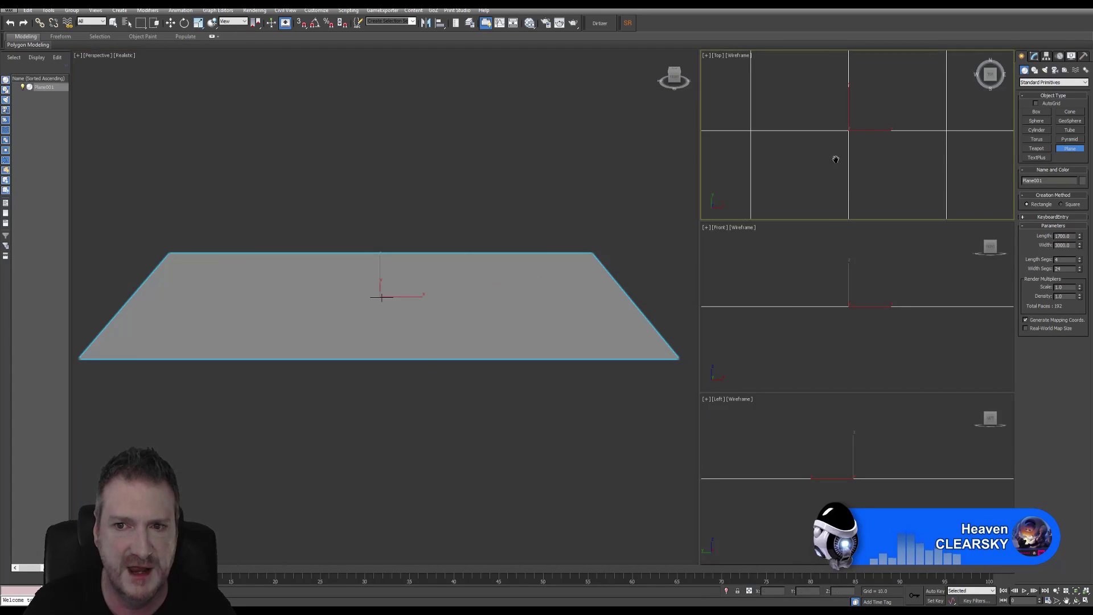
Apply a Bend modifier to the plane with an angle of -90 along the X axis
{"action": "scroll", "coordinate": [828, 169], "scroll_direction": "down", "scroll_amount": 4}
{"action": "middle_click_drag", "start_coordinate": [827, 168], "coordinate": [764, 95]}
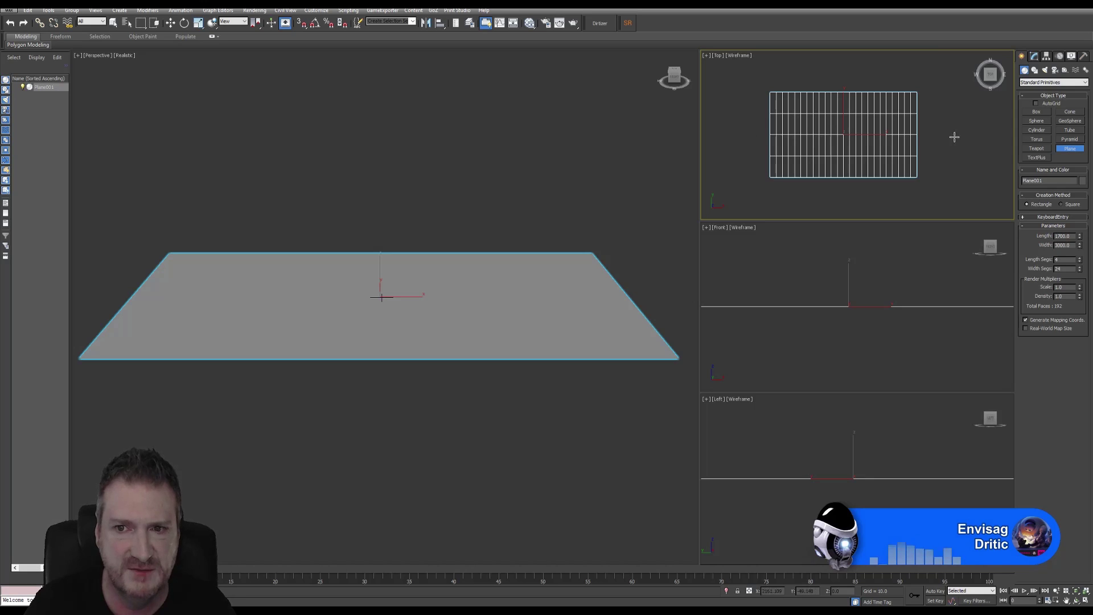
{"action": "left_click", "coordinate": [1034, 55]}
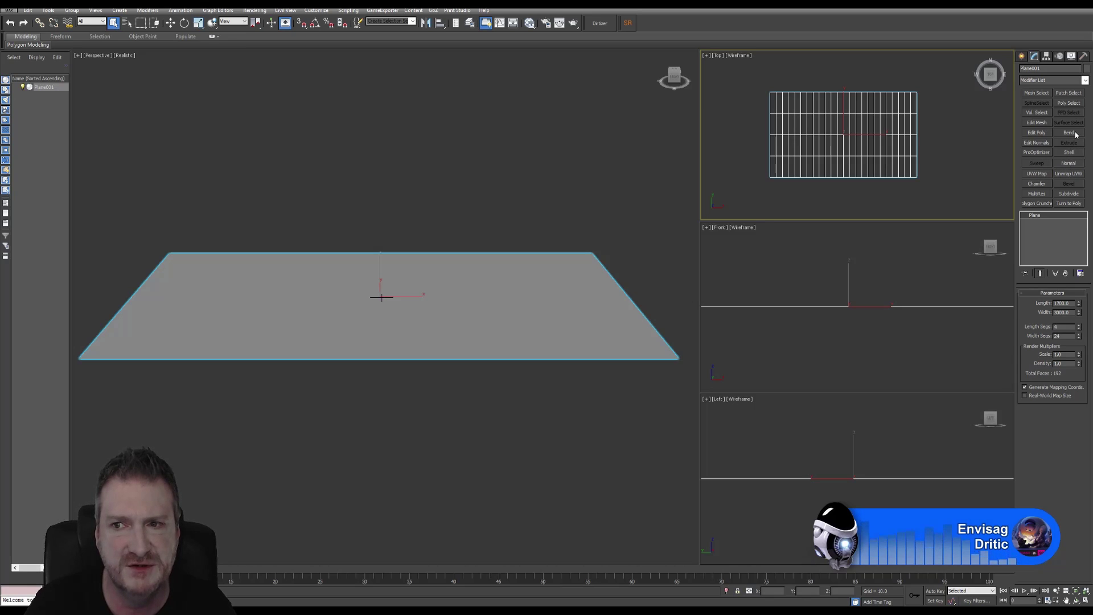
{"action": "left_click", "coordinate": [1072, 133]}
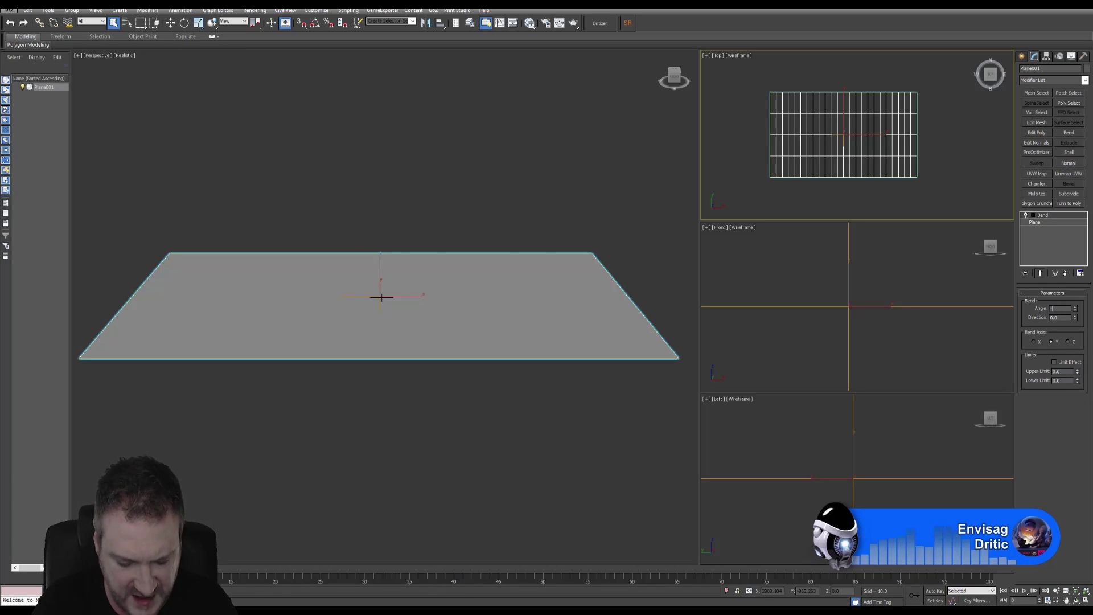
{"action": "key", "text": "Return"}
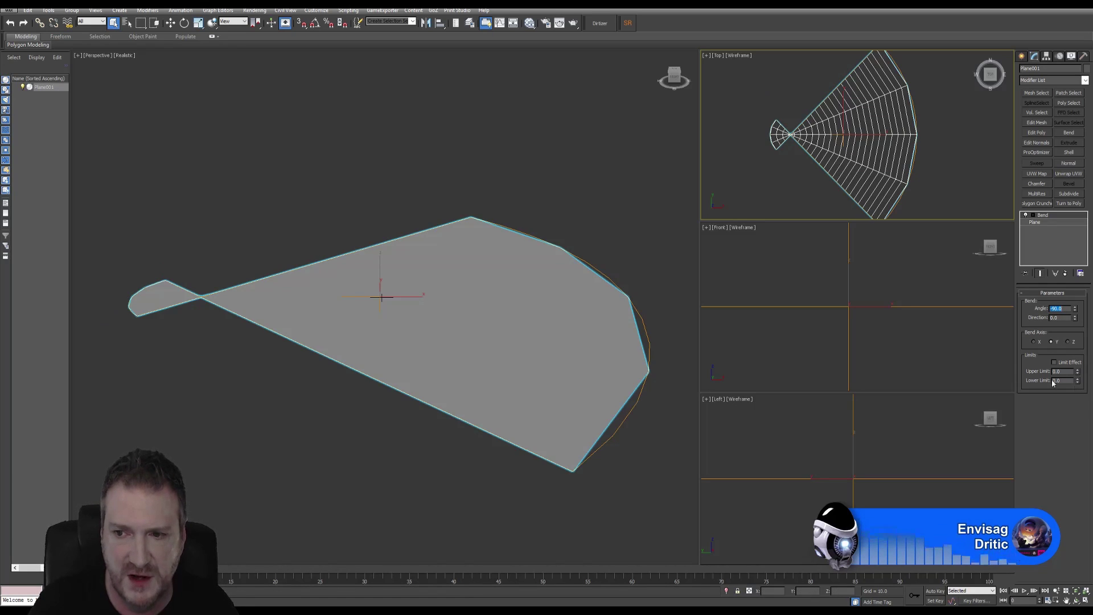
{"action": "left_click", "coordinate": [1034, 342]}
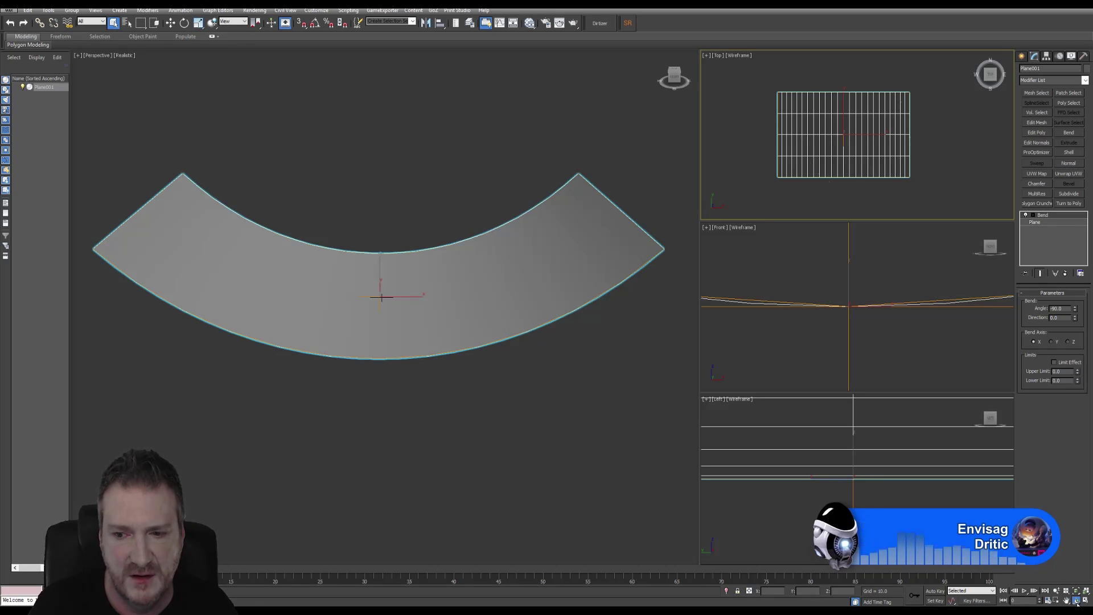
Inspect the bent plane's curvature in the Perspective view, and close 3ds Max without saving the scene
{"action": "key", "text": "e"}
{"action": "left_click", "coordinate": [381, 295]}
{"action": "left_click_drag", "start_coordinate": [381, 283], "coordinate": [381, 294]}
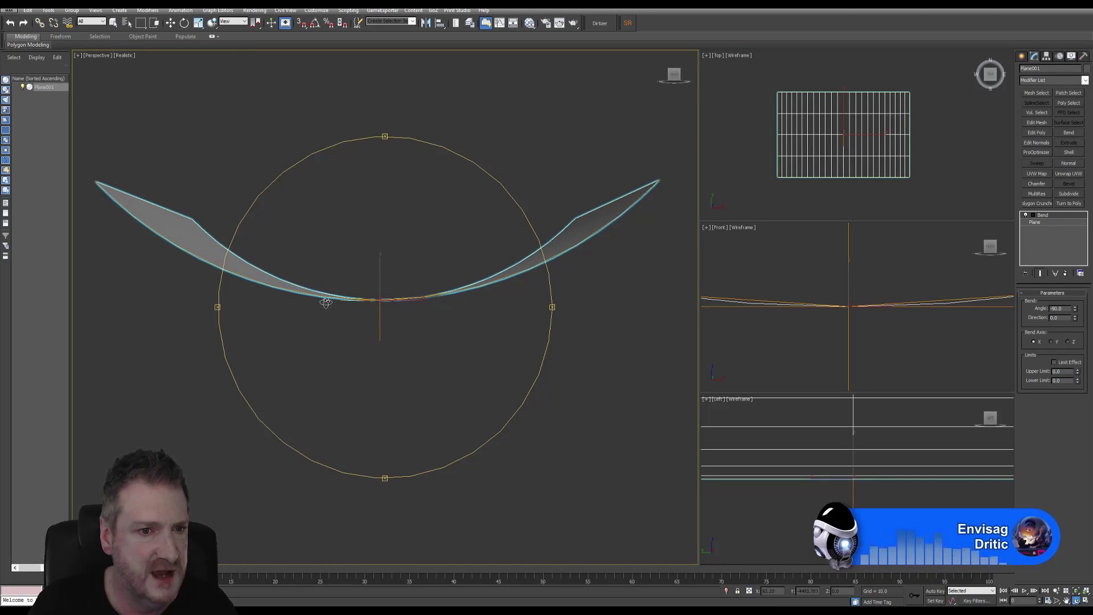
{"action": "left_click_drag", "start_coordinate": [326, 242], "coordinate": [322, 277]}
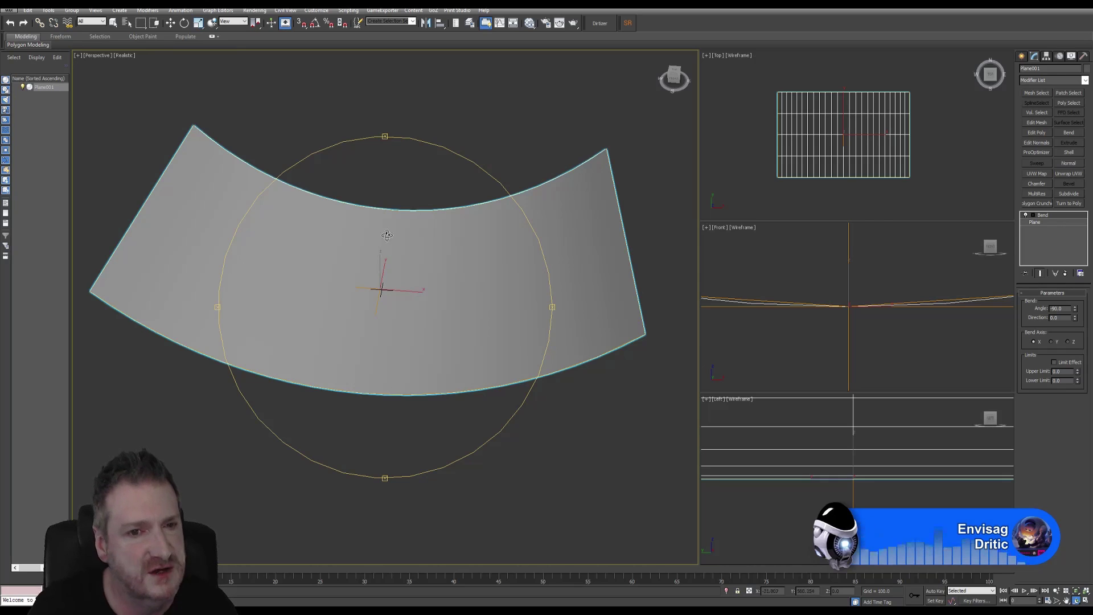
{"action": "left_click_drag", "start_coordinate": [388, 239], "coordinate": [389, 233]}
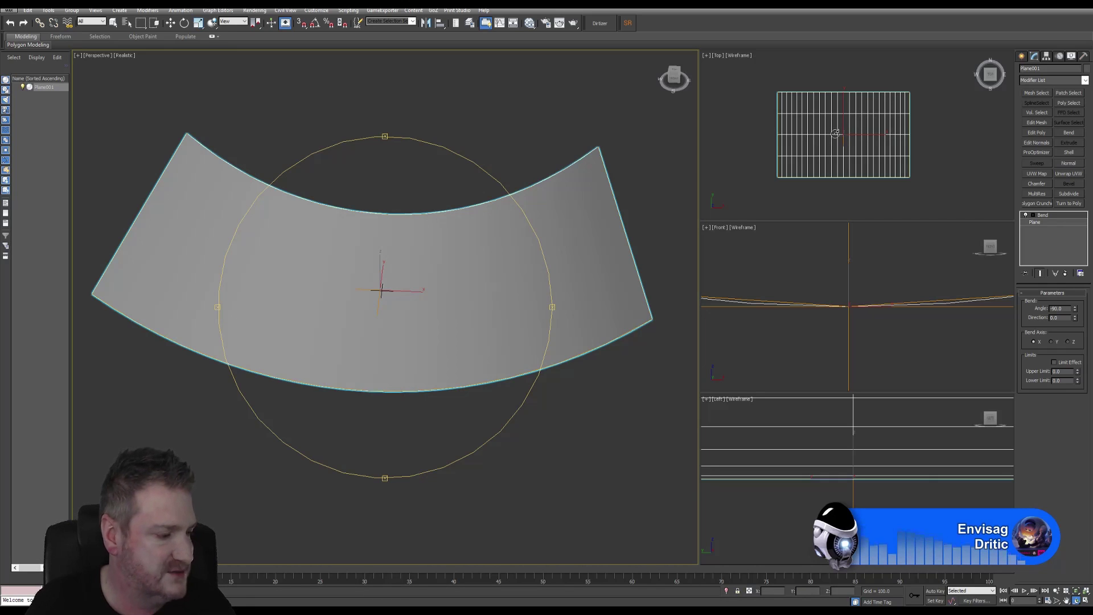
{"action": "left_click", "coordinate": [1068, 13]}
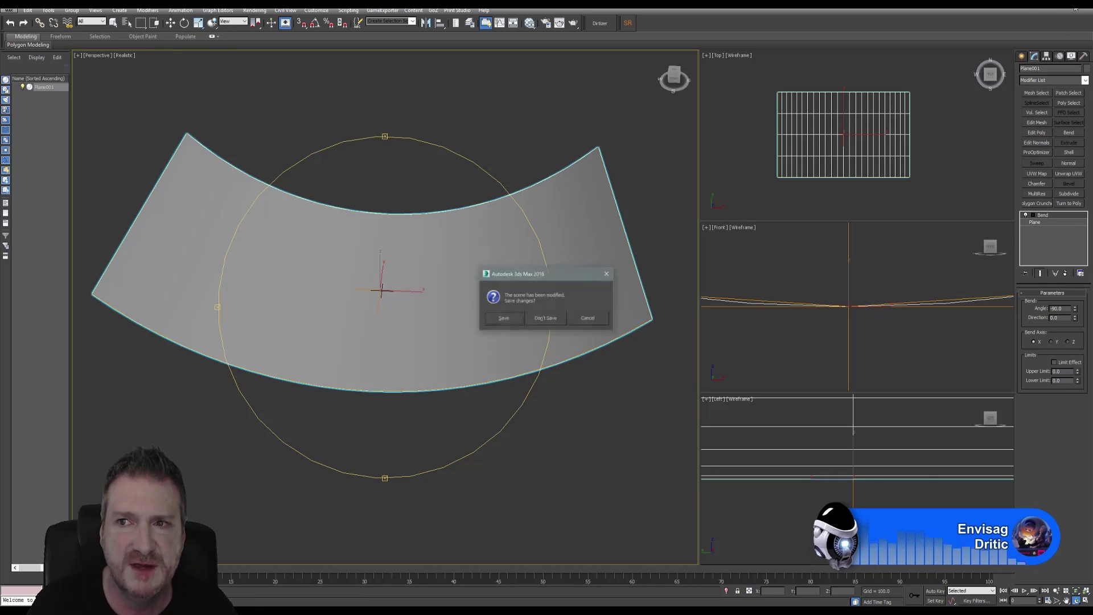
{"action": "left_click", "coordinate": [545, 318]}
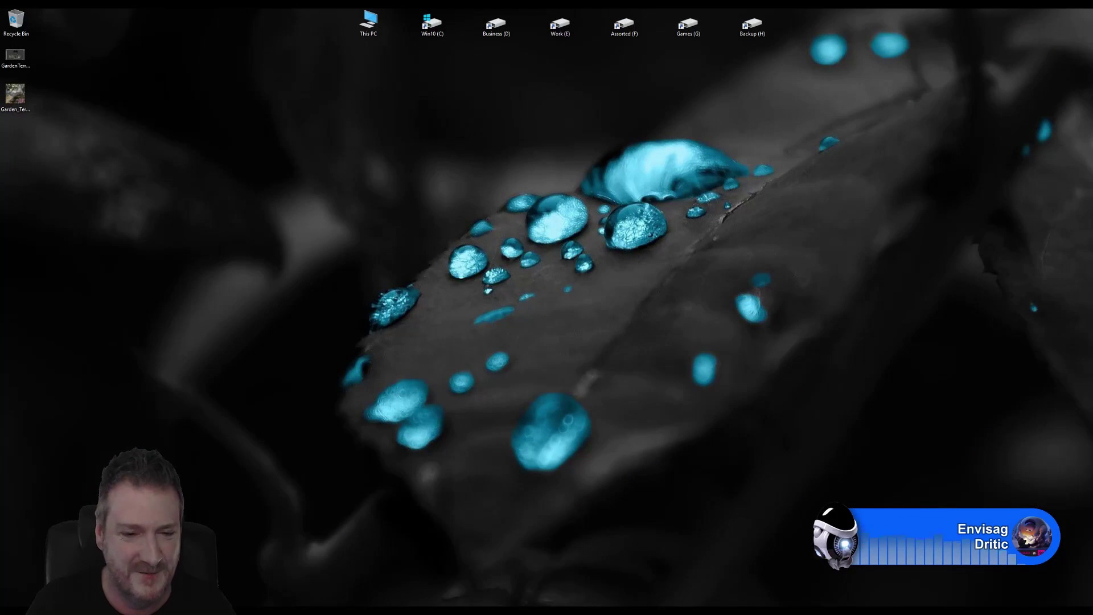
Close the photo viewer showing the terrace model and switch to the garden terrace scene in Vue
{"action": "left_click", "coordinate": [366, 612]}
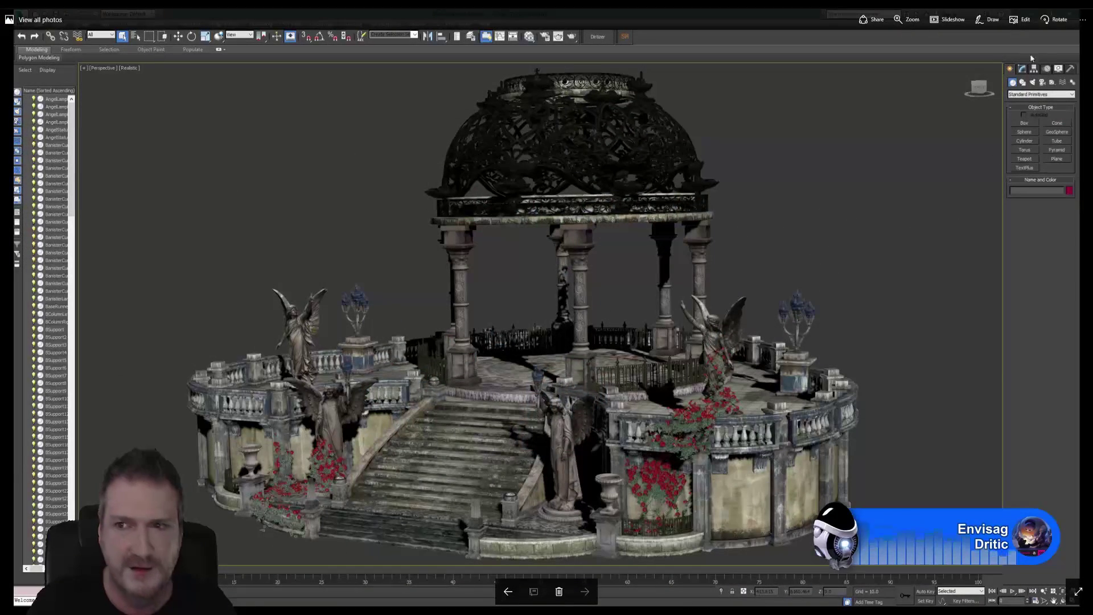
{"action": "key", "text": "alt+F4"}
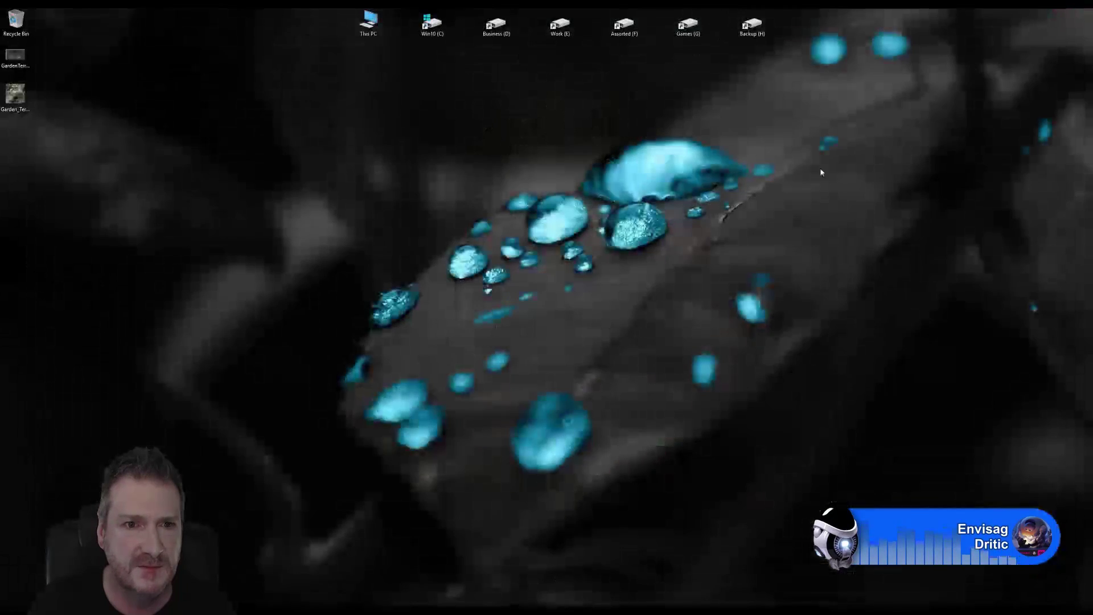
{"action": "left_click", "coordinate": [345, 612]}
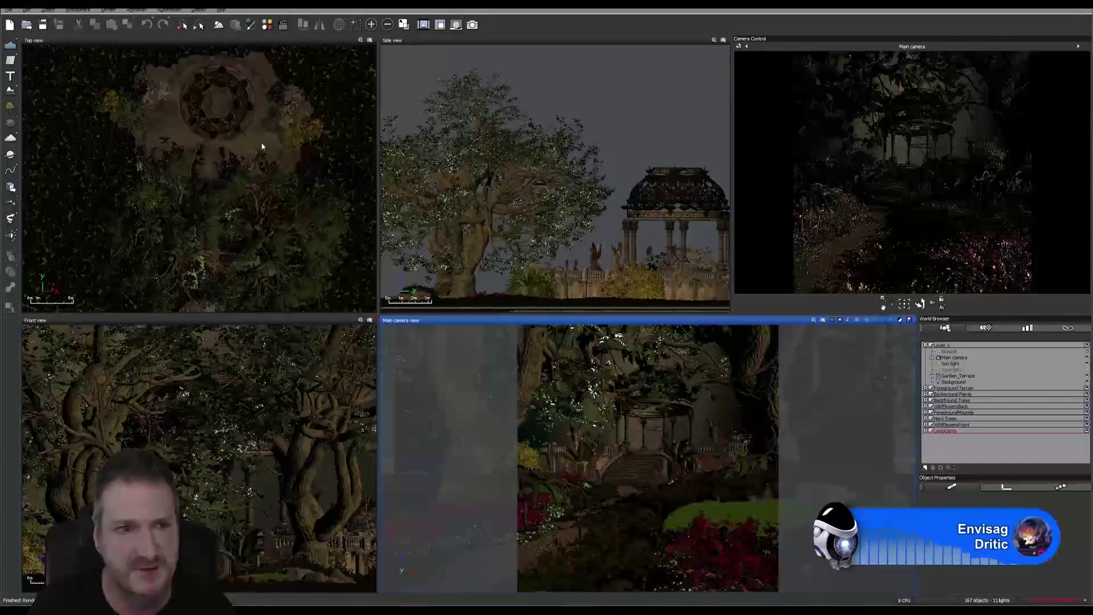
{"action": "left_click", "coordinate": [8, 9]}
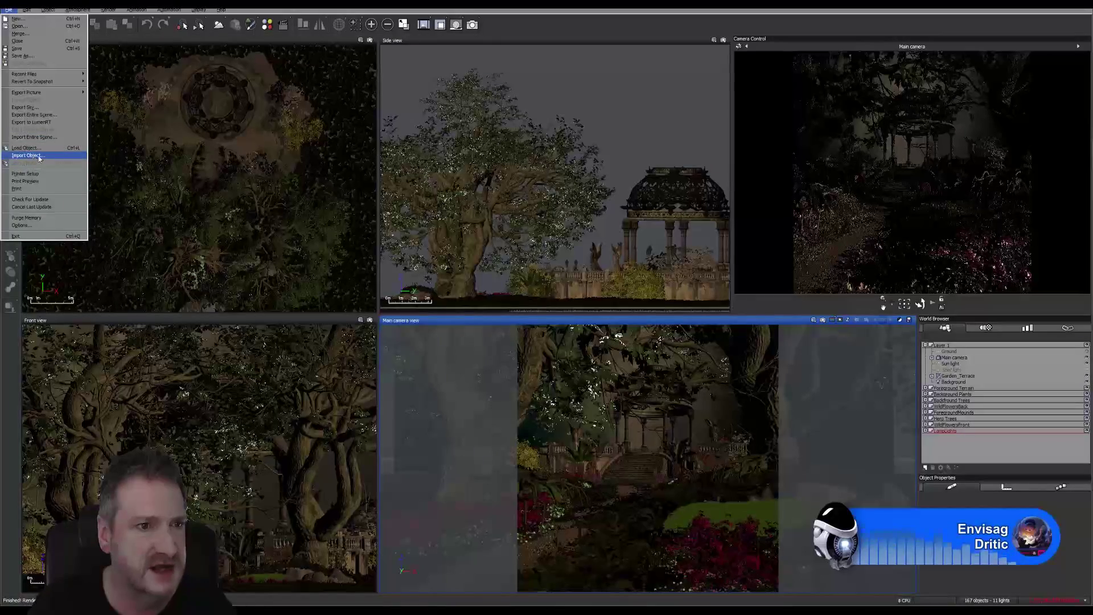
{"action": "left_click", "coordinate": [267, 110]}
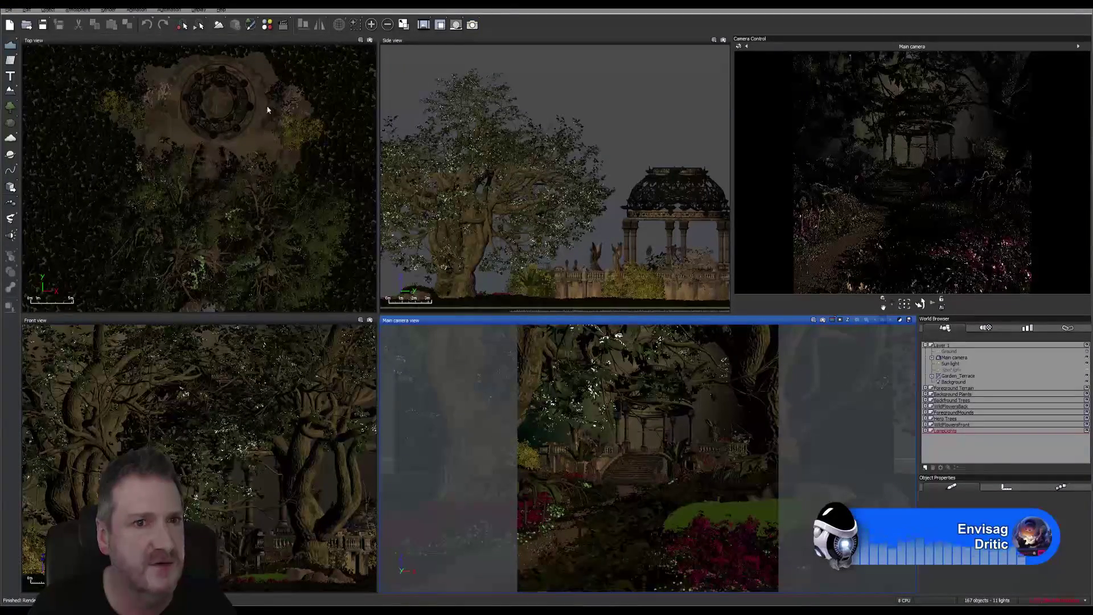
Select the Background object and examine its curve and placement behind the terrace in the Top and Front views, and deselect it
{"action": "right_click_drag", "start_coordinate": [255, 93], "coordinate": [221, 238]}
{"action": "scroll", "coordinate": [213, 242], "scroll_direction": "down", "scroll_amount": 4}
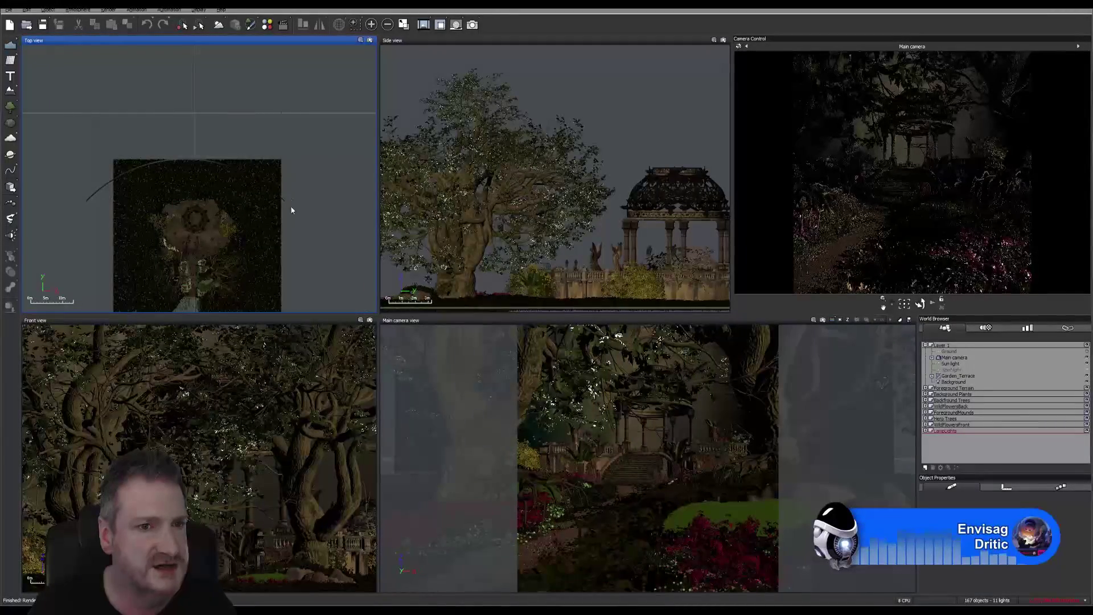
{"action": "left_click", "coordinate": [954, 382]}
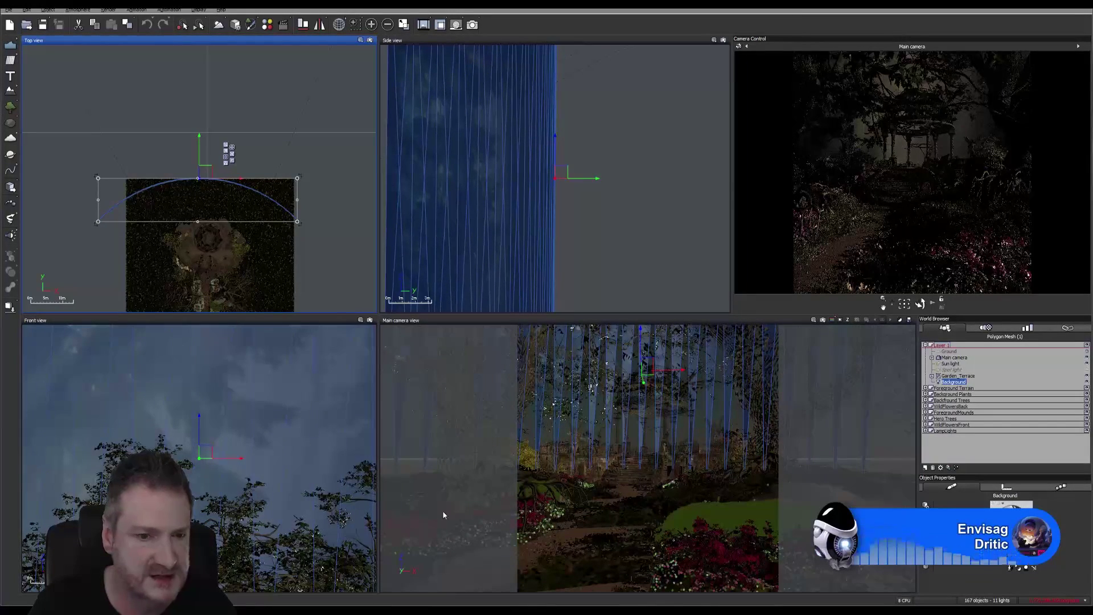
{"action": "left_click", "coordinate": [206, 318]}
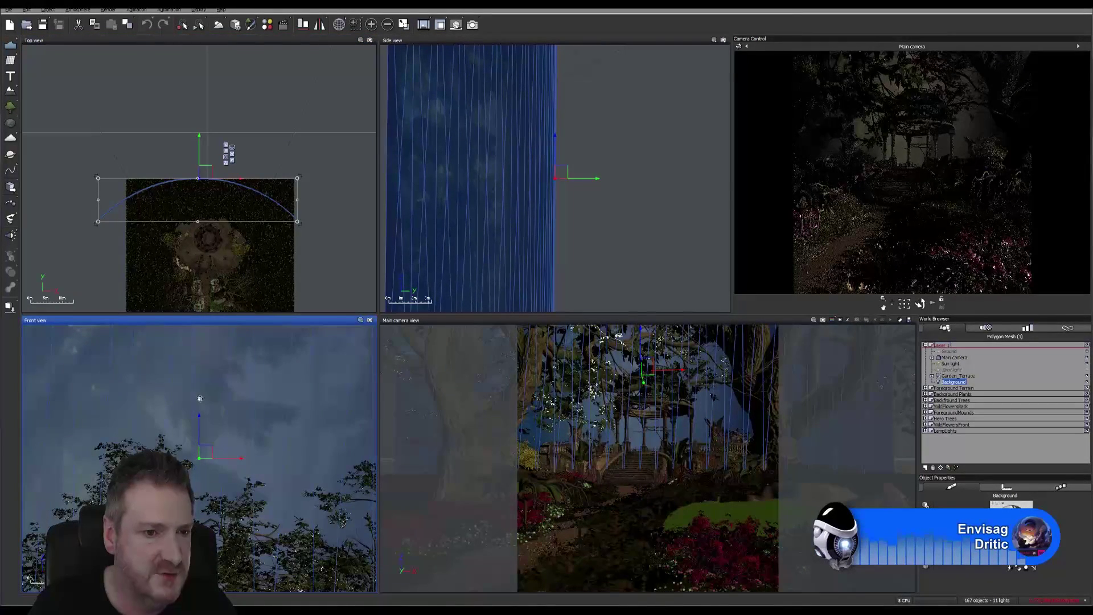
{"action": "scroll", "coordinate": [200, 398], "scroll_direction": "down", "scroll_amount": 5}
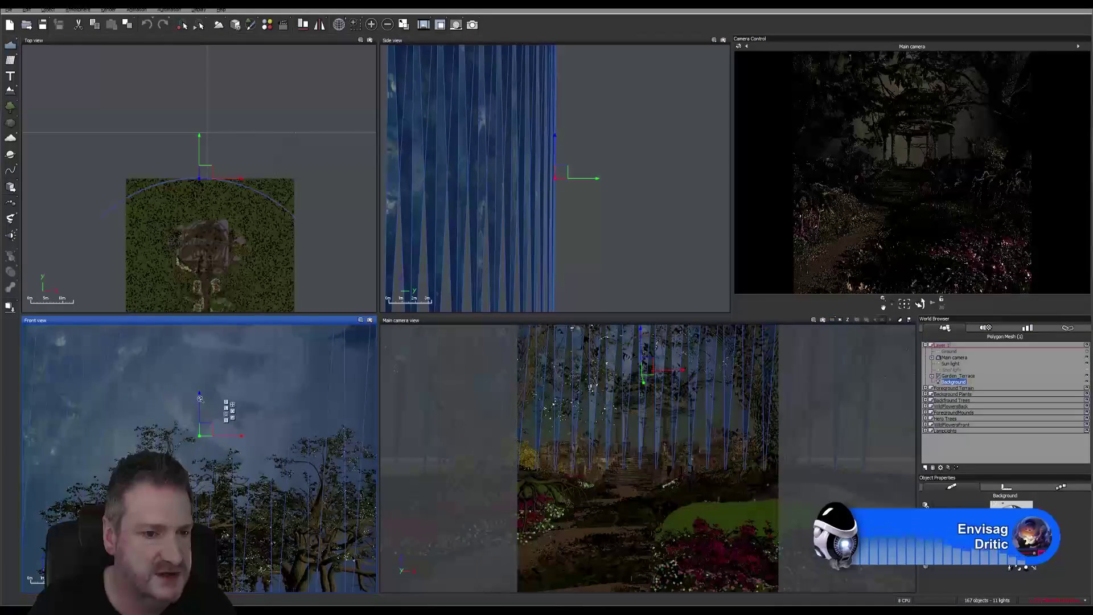
{"action": "scroll", "coordinate": [200, 399], "scroll_direction": "down", "scroll_amount": 2}
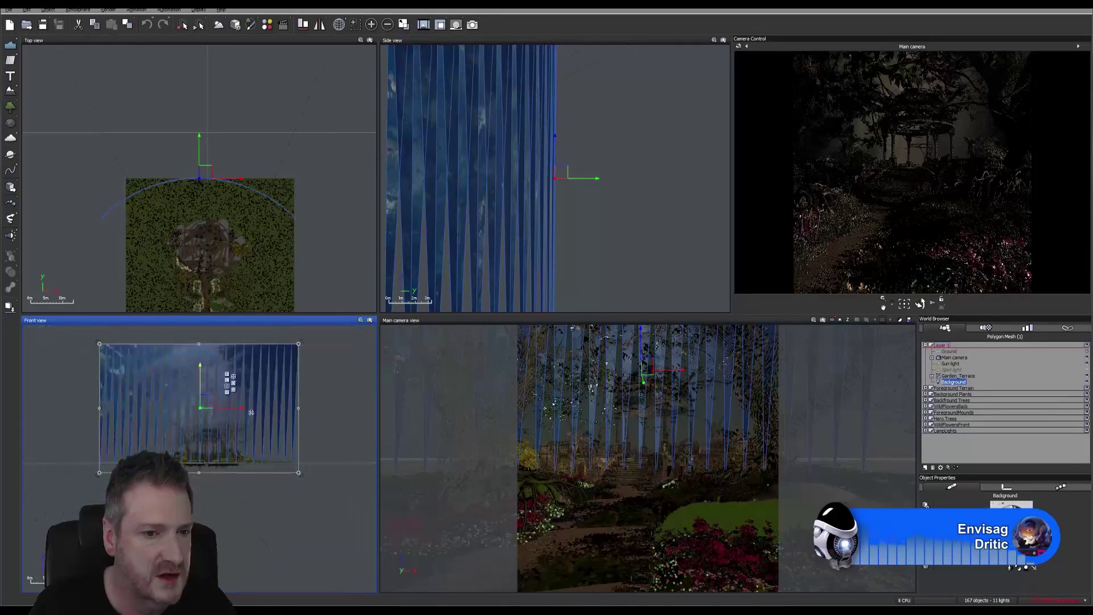
{"action": "right_click_drag", "start_coordinate": [322, 404], "coordinate": [329, 432]}
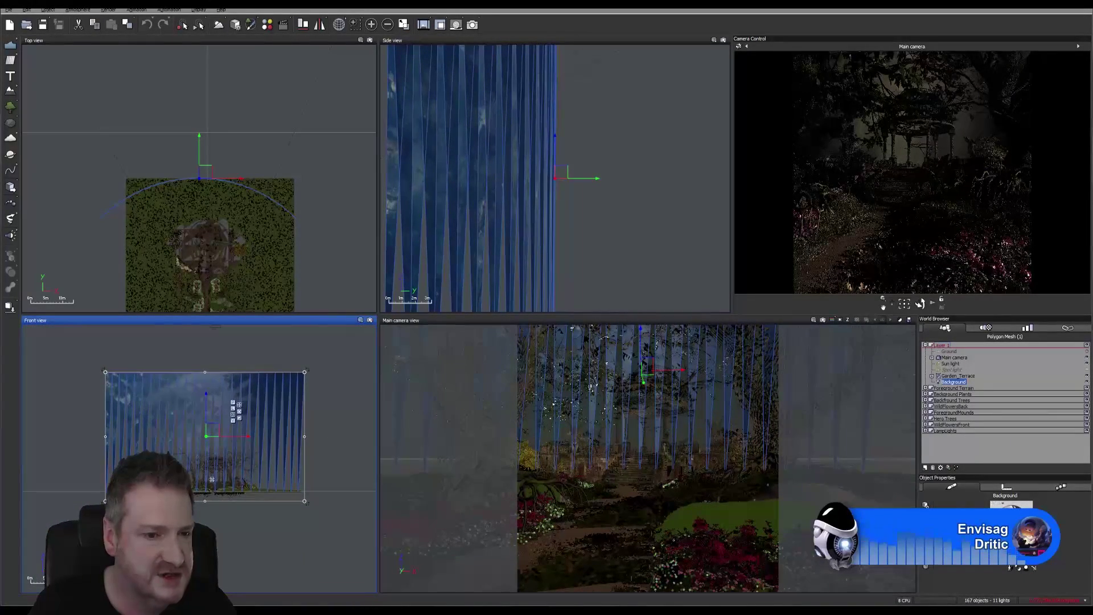
{"action": "left_click", "coordinate": [242, 548]}
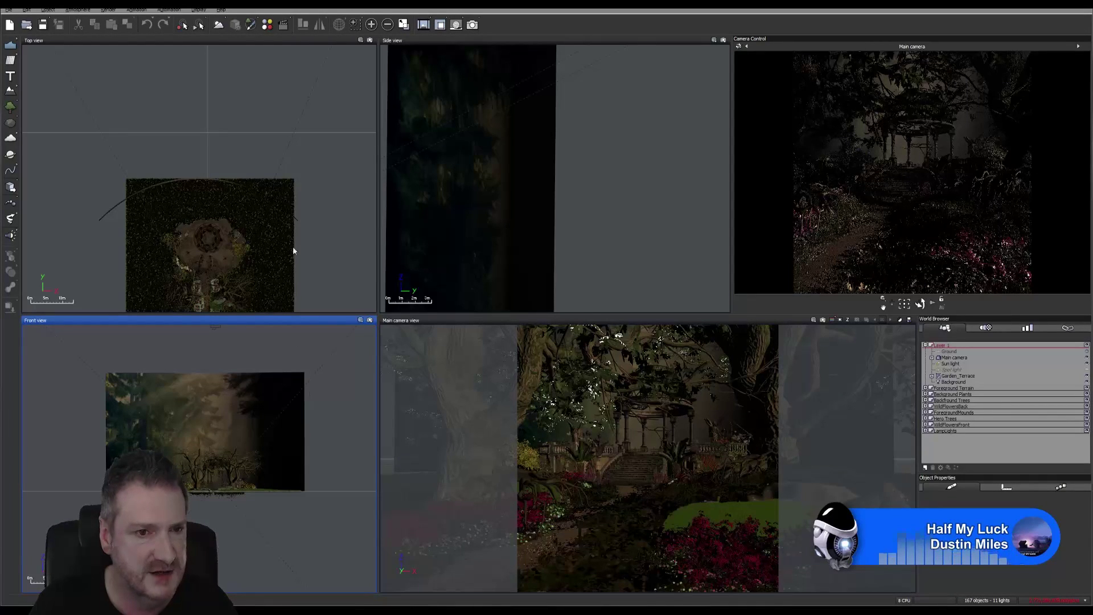
{"action": "right_click_drag", "start_coordinate": [319, 201], "coordinate": [313, 146]}
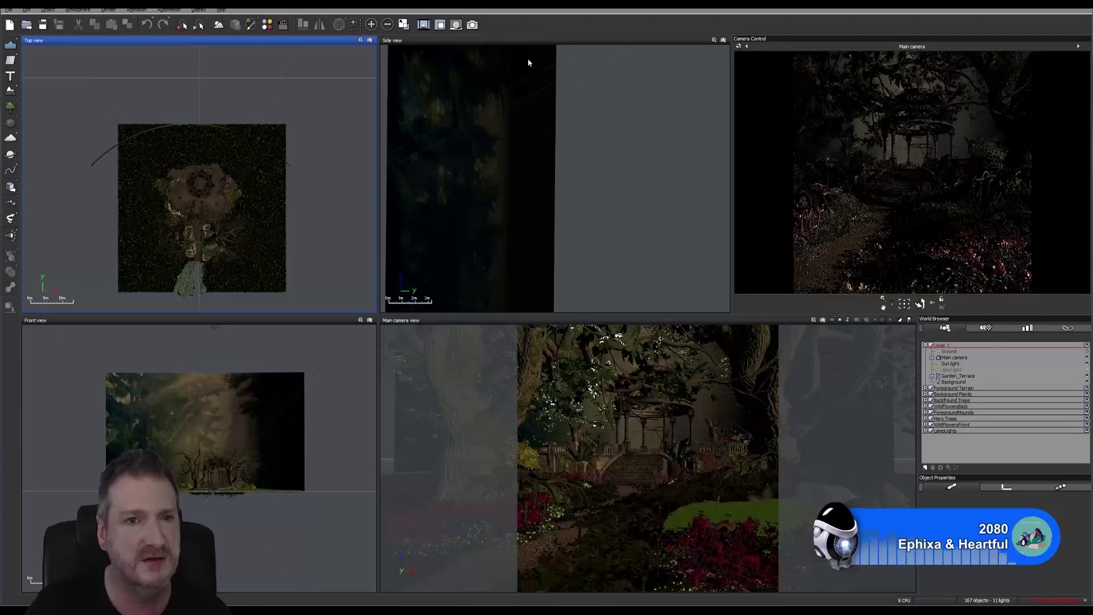
Check the render options, and view the six stacked renders of the garden terrace one after another from first to last
{"action": "left_click", "coordinate": [472, 26]}
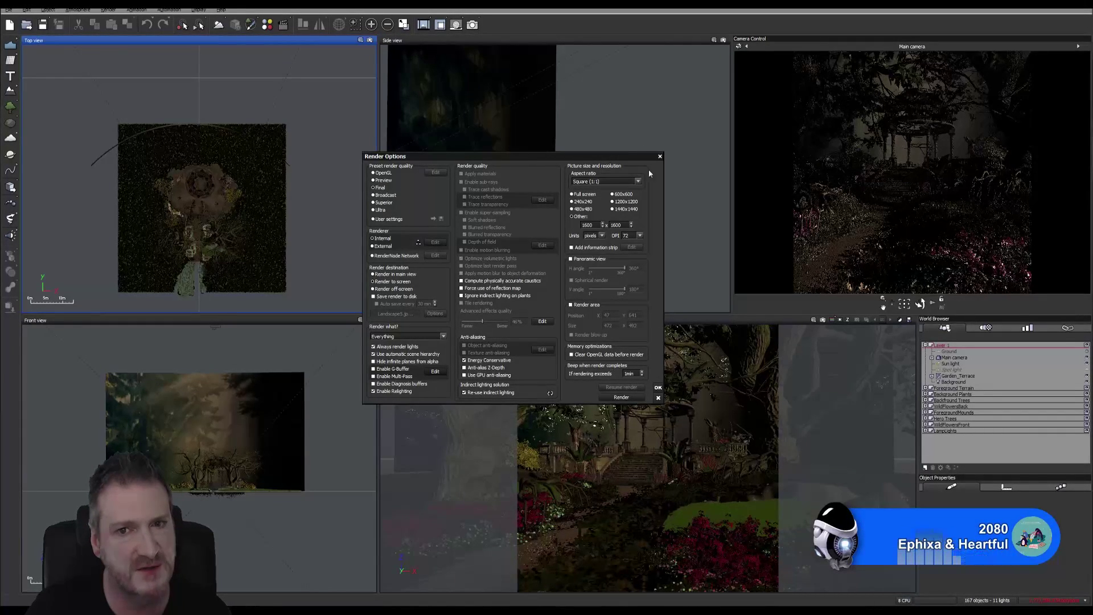
{"action": "left_click", "coordinate": [659, 398]}
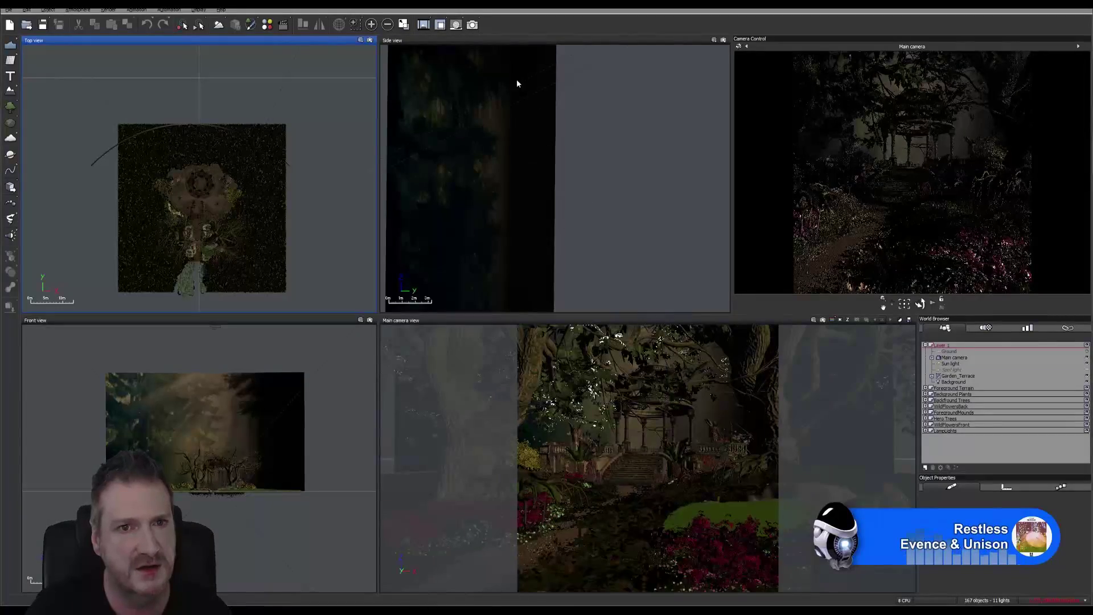
{"action": "left_click", "coordinate": [423, 24]}
{"action": "left_click", "coordinate": [350, 544]}
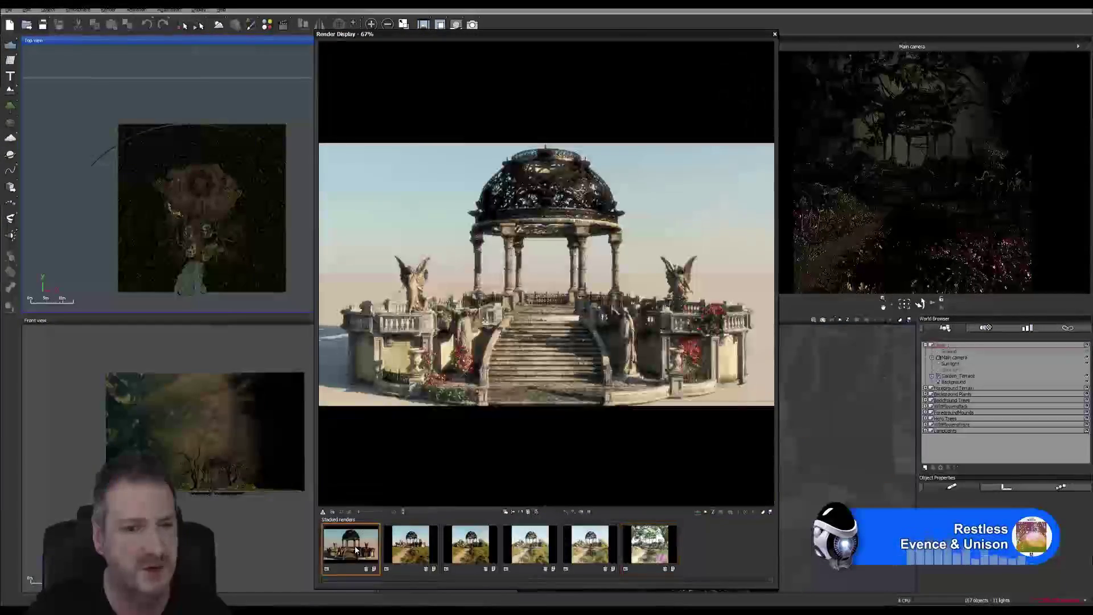
{"action": "left_click", "coordinate": [422, 550]}
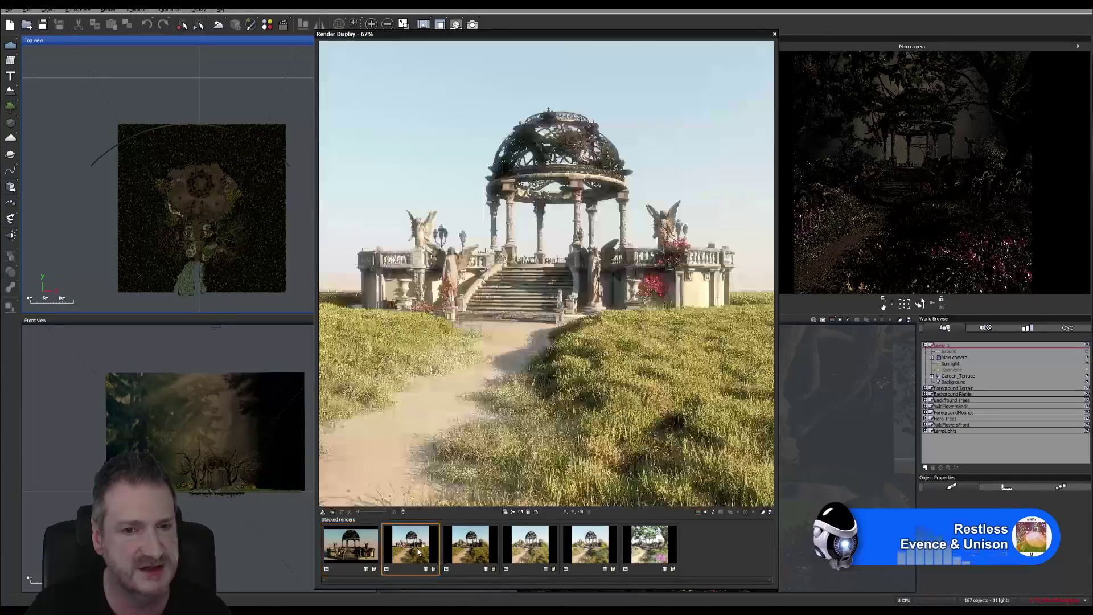
{"action": "left_click", "coordinate": [479, 538]}
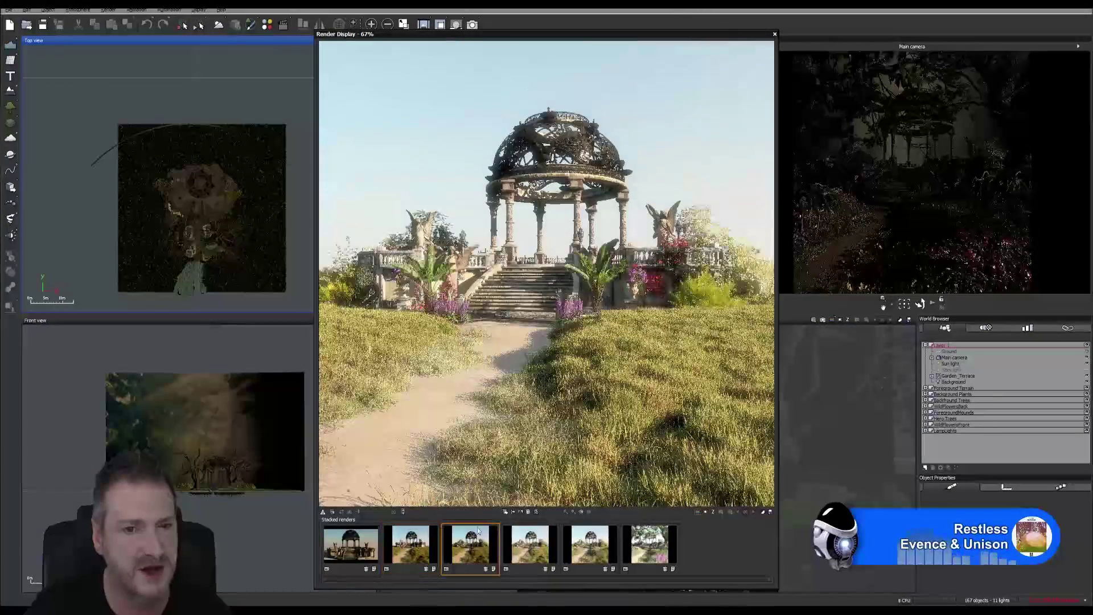
{"action": "left_click", "coordinate": [522, 545]}
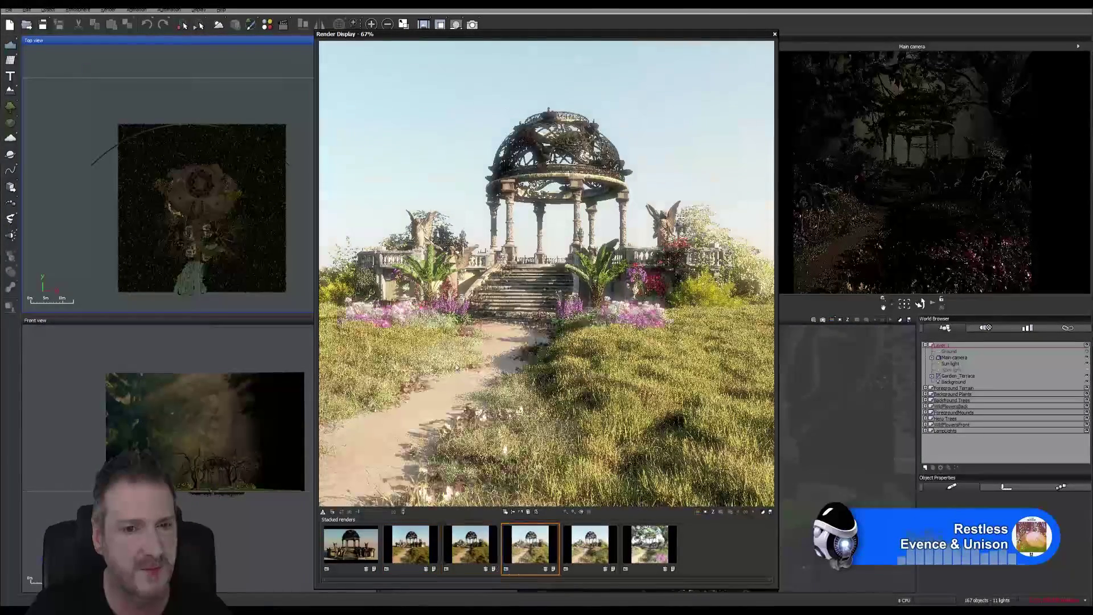
{"action": "left_click", "coordinate": [588, 533]}
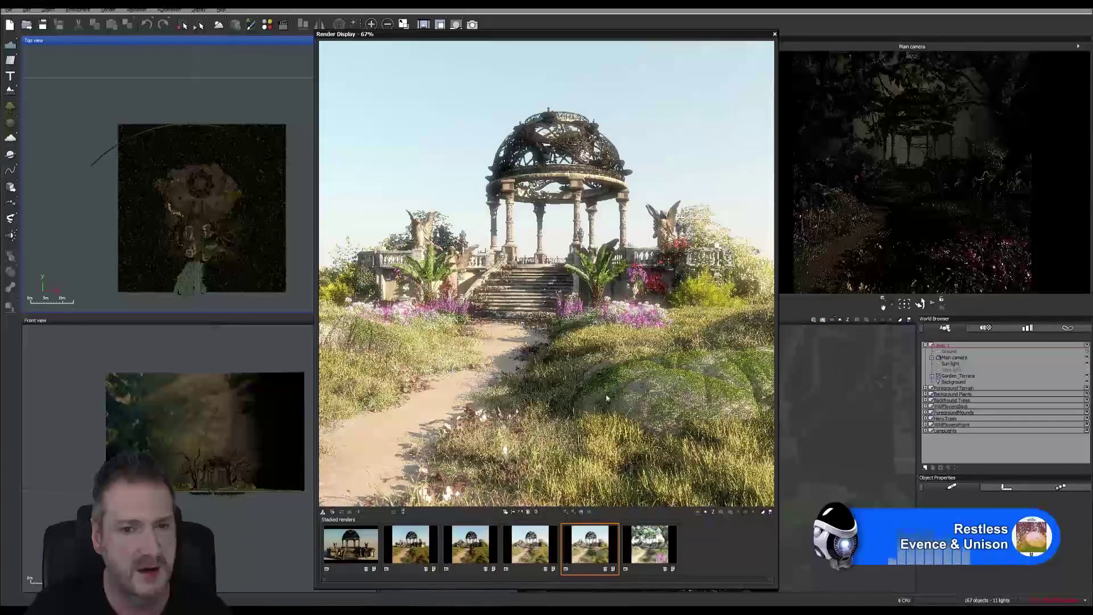
{"action": "left_click", "coordinate": [646, 549]}
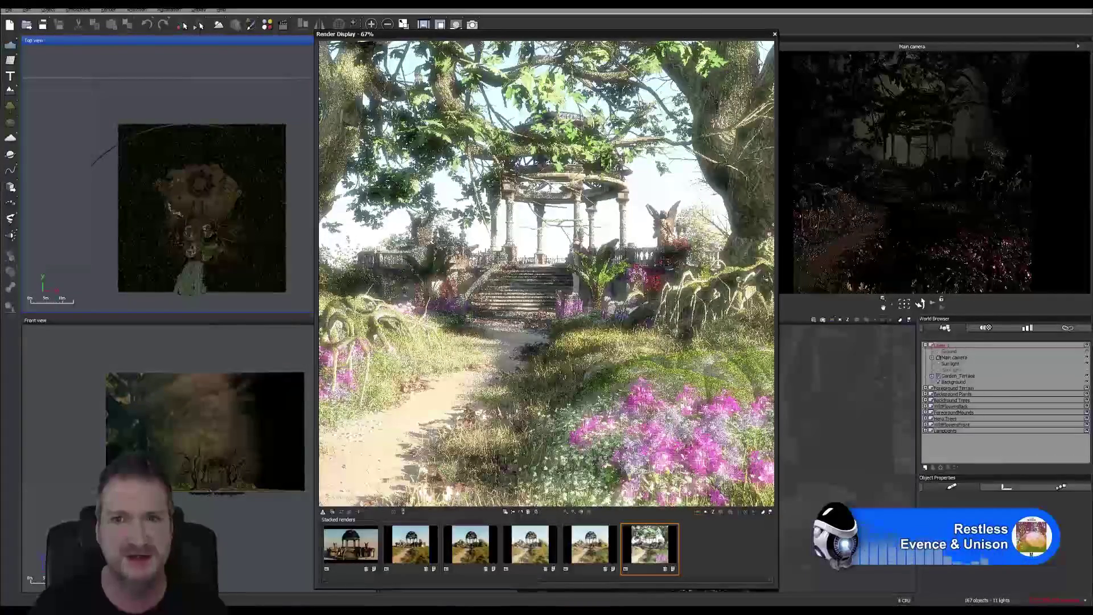
{"action": "left_click", "coordinate": [775, 34]}
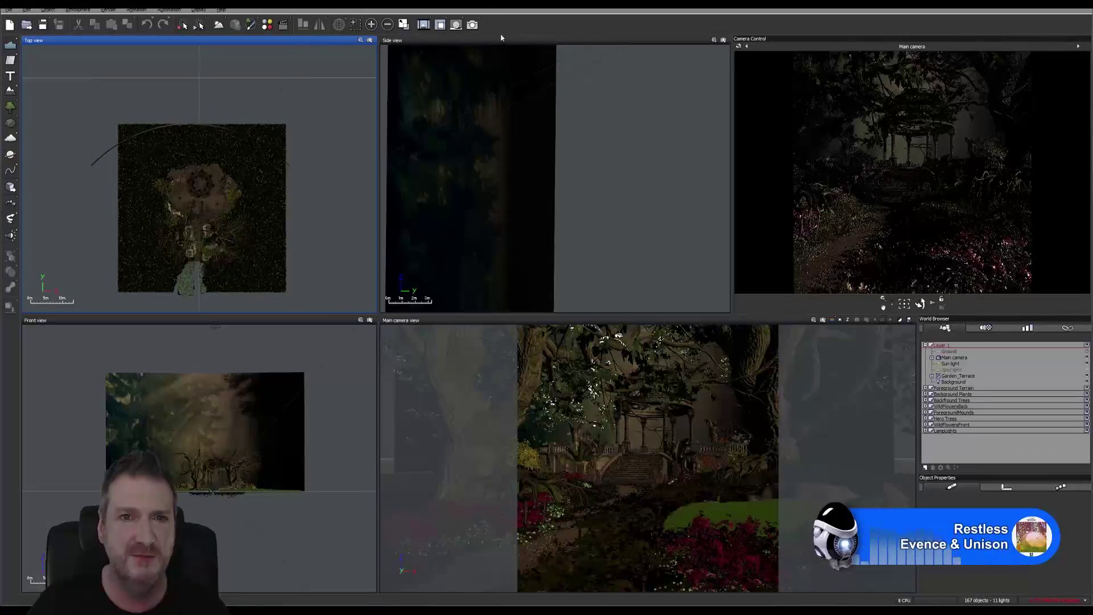
Review the render quality presets in the render options without changing them, and select the Main camera object
{"action": "right_click", "coordinate": [476, 26]}
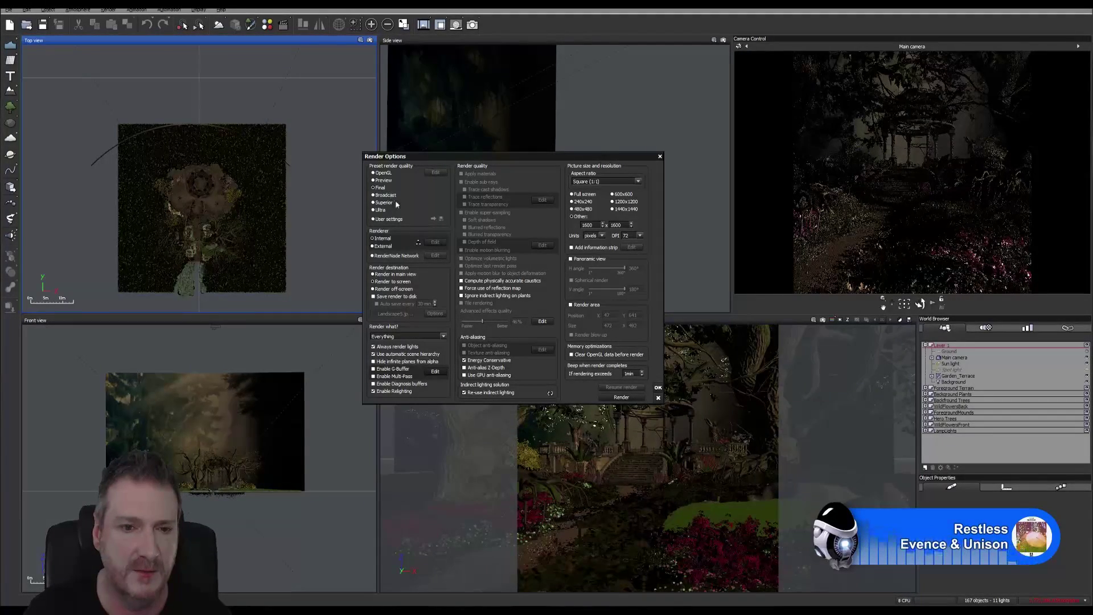
{"action": "left_click", "coordinate": [658, 398]}
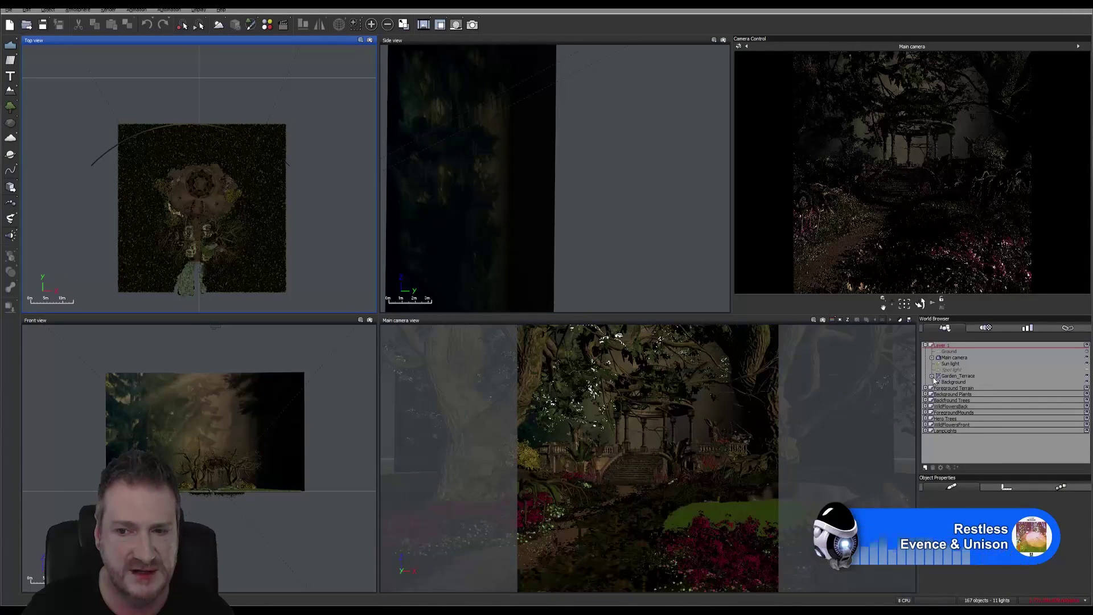
{"action": "left_click", "coordinate": [957, 359]}
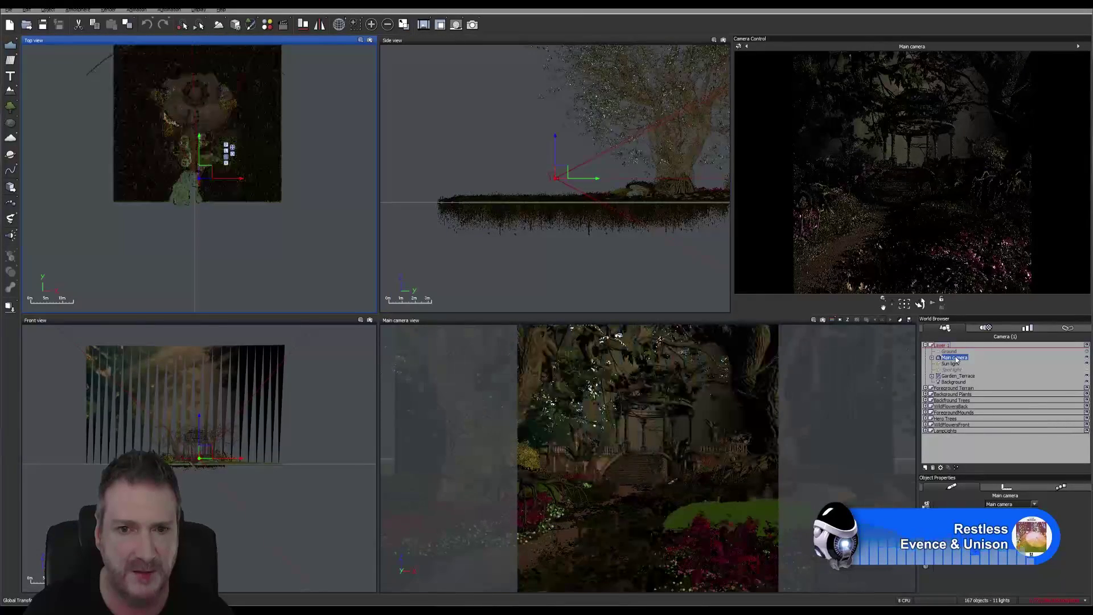
Deselect the Main camera and list the individual cameras stored under it
{"action": "right_click", "coordinate": [957, 359]}
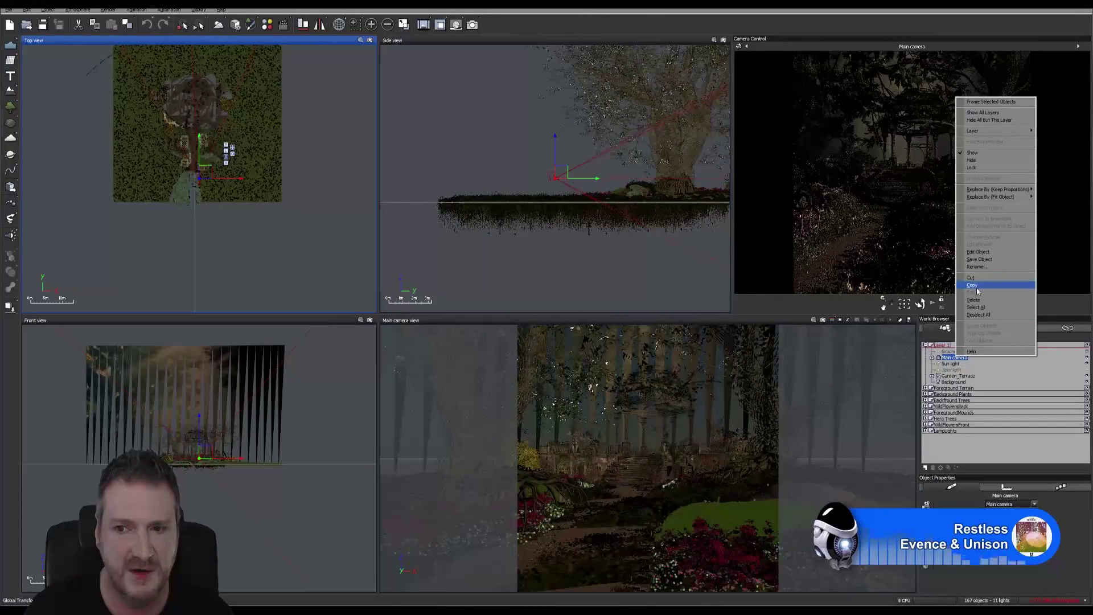
{"action": "left_click", "coordinate": [1048, 337]}
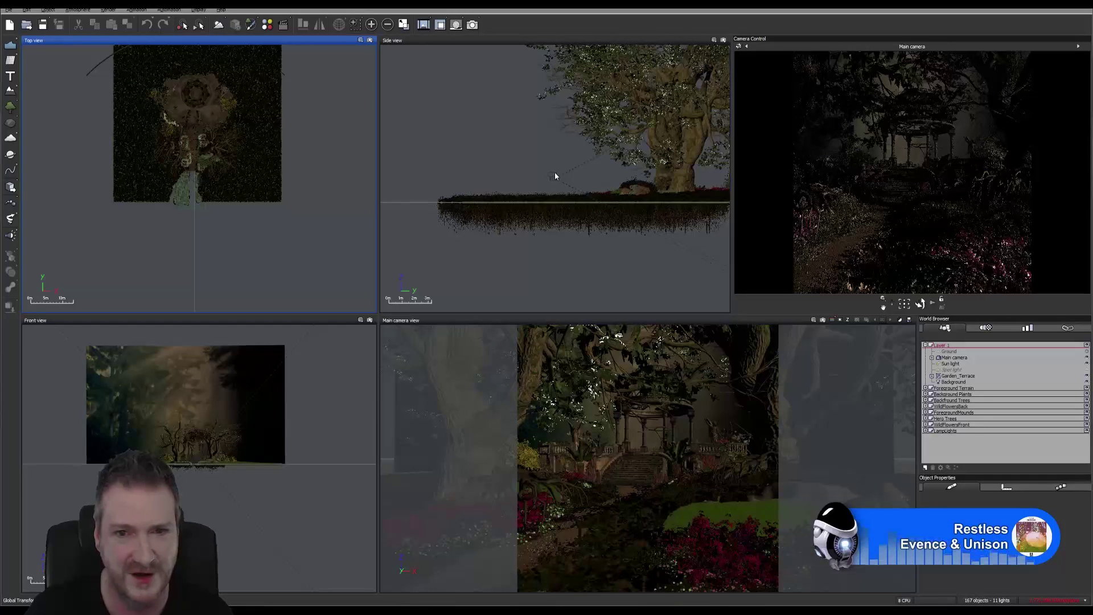
{"action": "left_click", "coordinate": [932, 358]}
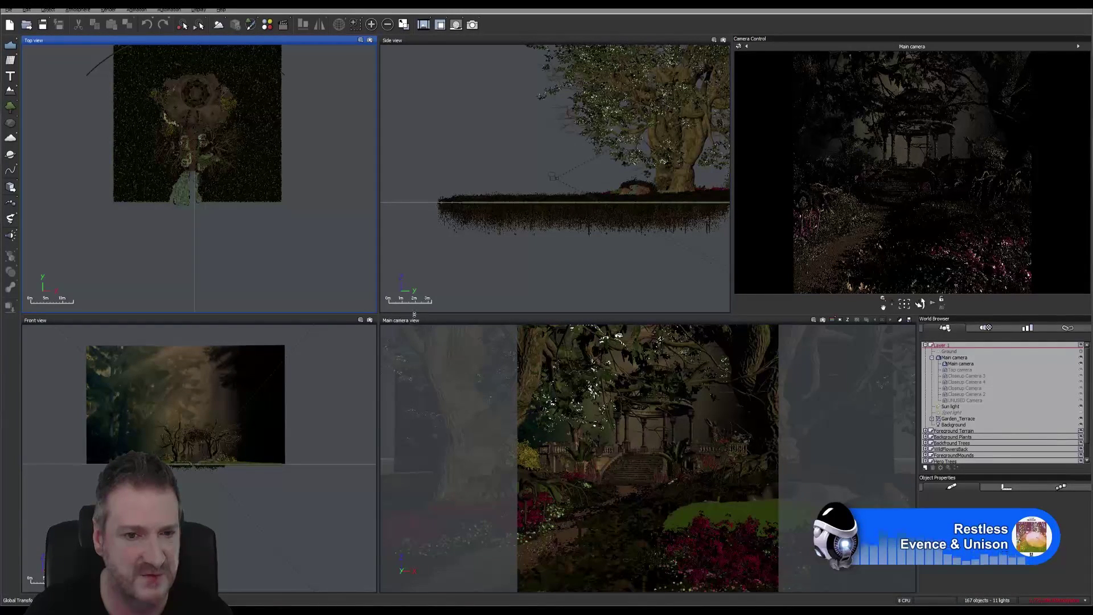
Switch the camera view to Closeup Camera 3 and examine its placement around the terrace in the Top view
{"action": "left_click", "coordinate": [959, 358]}
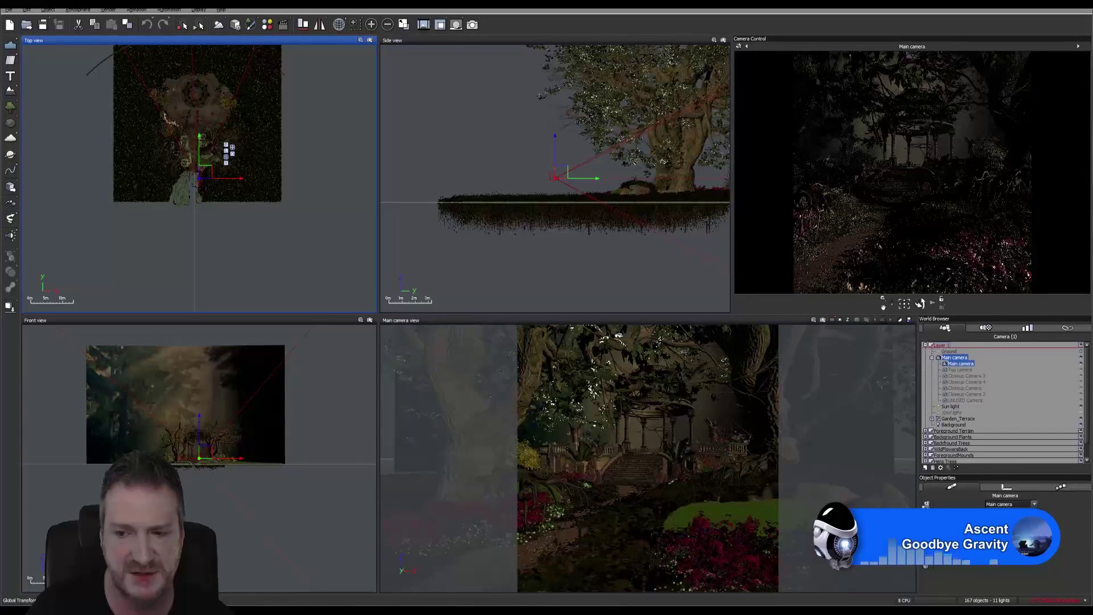
{"action": "scroll", "coordinate": [1034, 504], "scroll_direction": "down", "scroll_amount": 2}
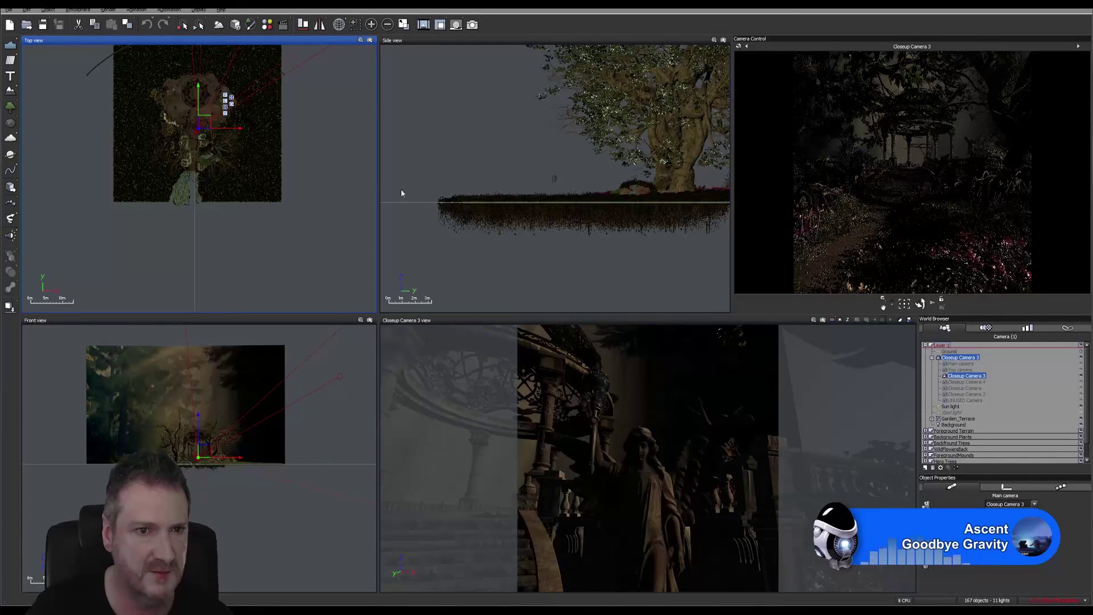
{"action": "scroll", "coordinate": [190, 127], "scroll_direction": "up", "scroll_amount": 5}
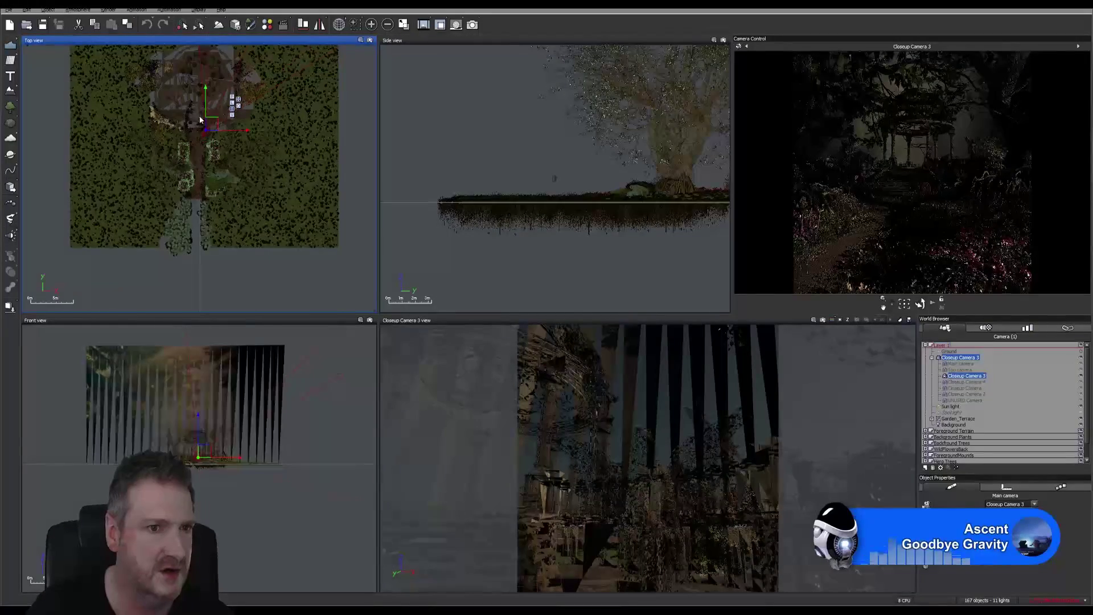
{"action": "scroll", "coordinate": [219, 140], "scroll_direction": "up", "scroll_amount": 3}
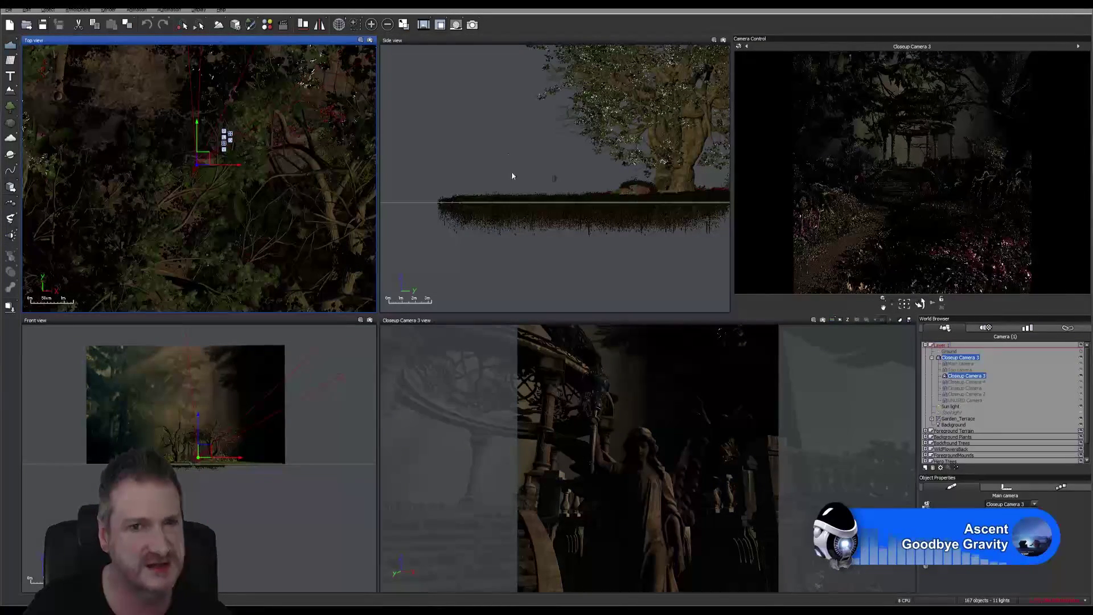
Review the preset render quality choices in the render options for the Closeup Camera 3 view
{"action": "left_click", "coordinate": [472, 25]}
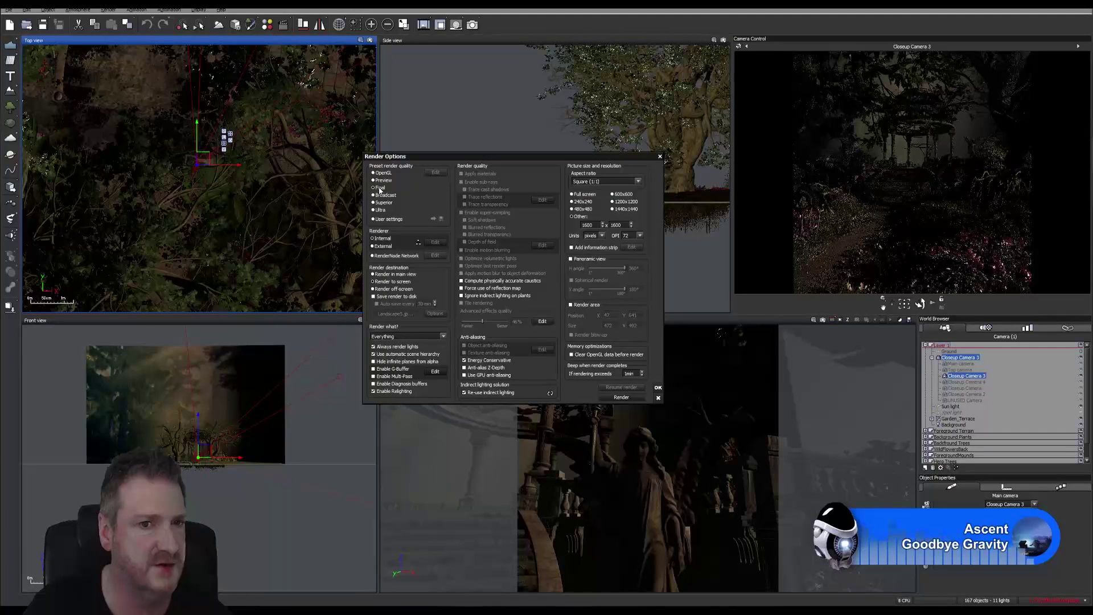
{"action": "left_click", "coordinate": [657, 387]}
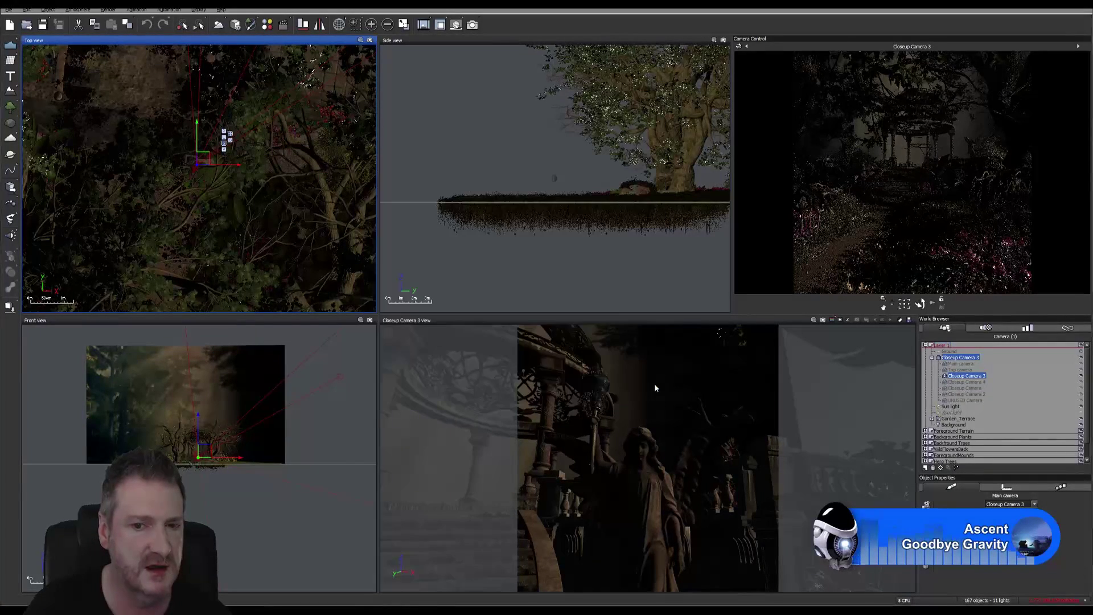
{"action": "left_click", "coordinate": [472, 25]}
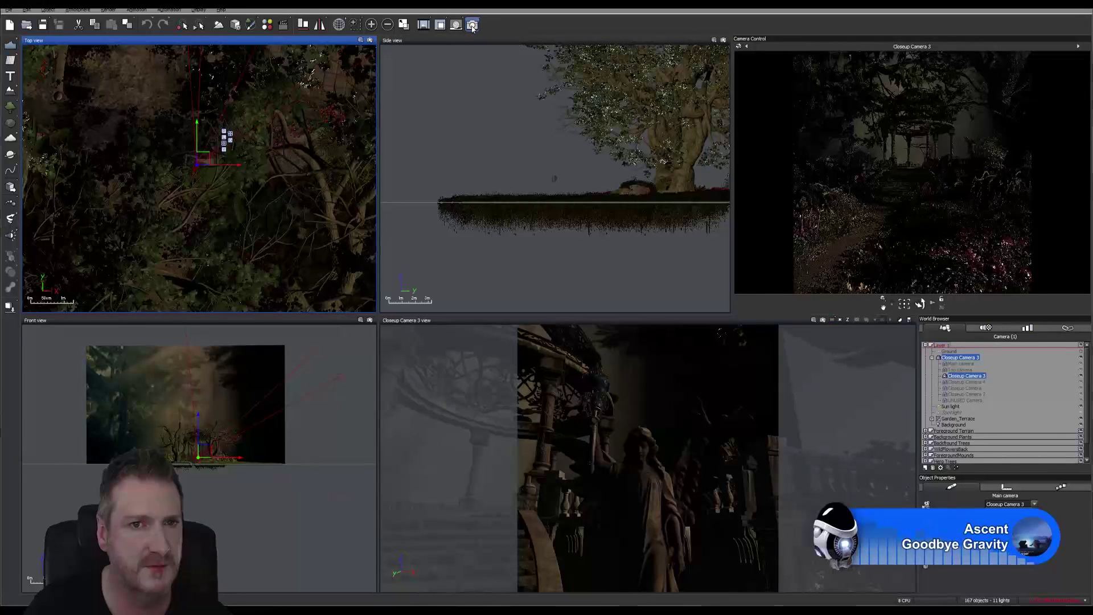